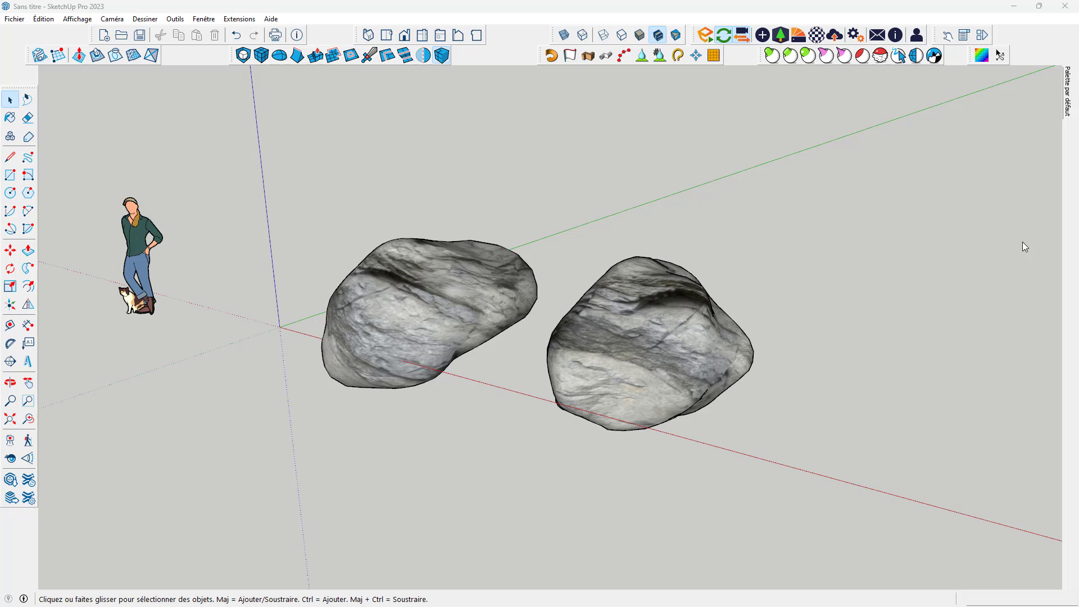
Draw a rectangle beside the two rocks and extrude it into a tall box.
scroll(360, 259, "down", 3)
left_click(10, 175)
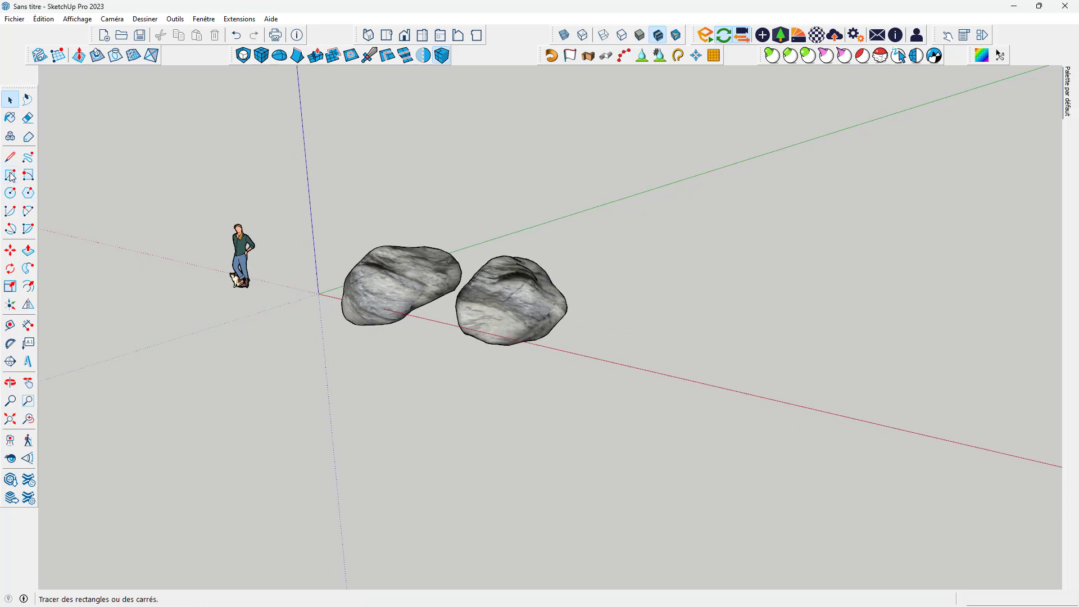
left_click(687, 381)
key("p")
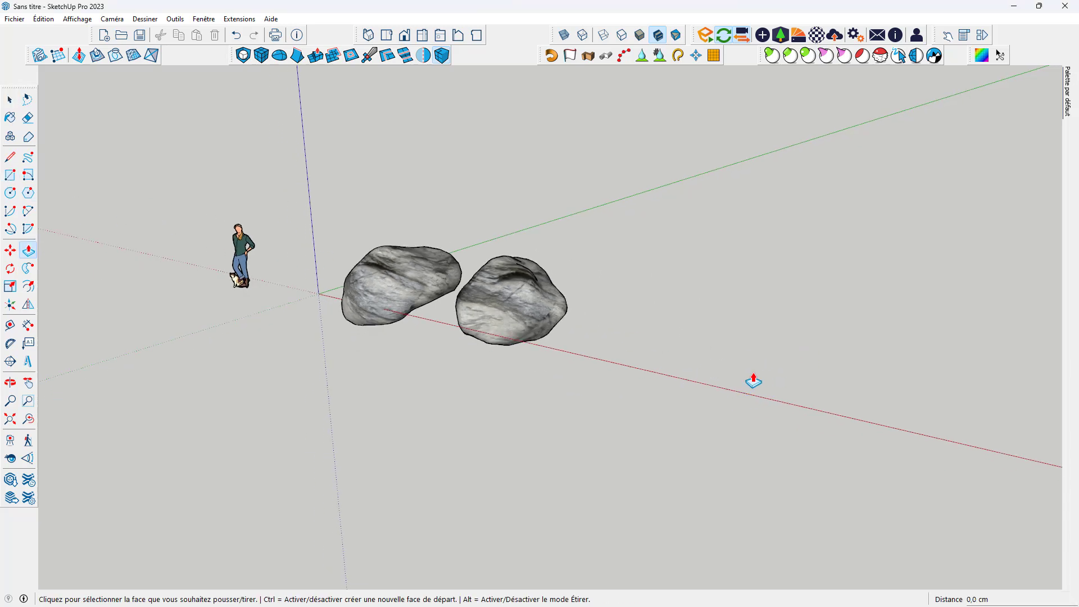
key("r")
left_click(696, 336)
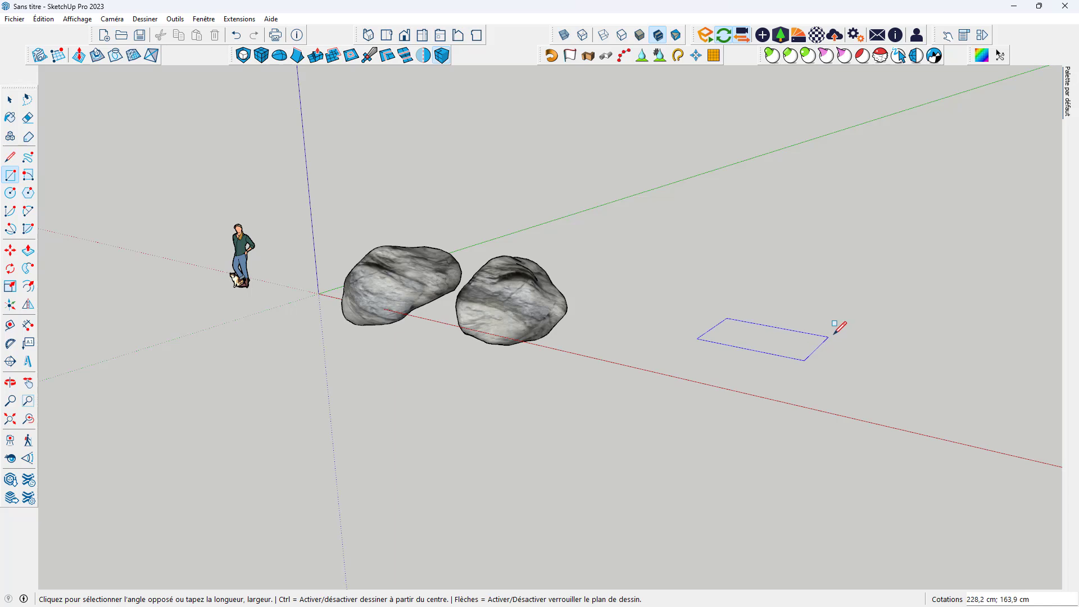
left_click(843, 329)
key("p")
left_click(771, 325)
left_click(771, 257)
scroll(831, 251, "up", 3)
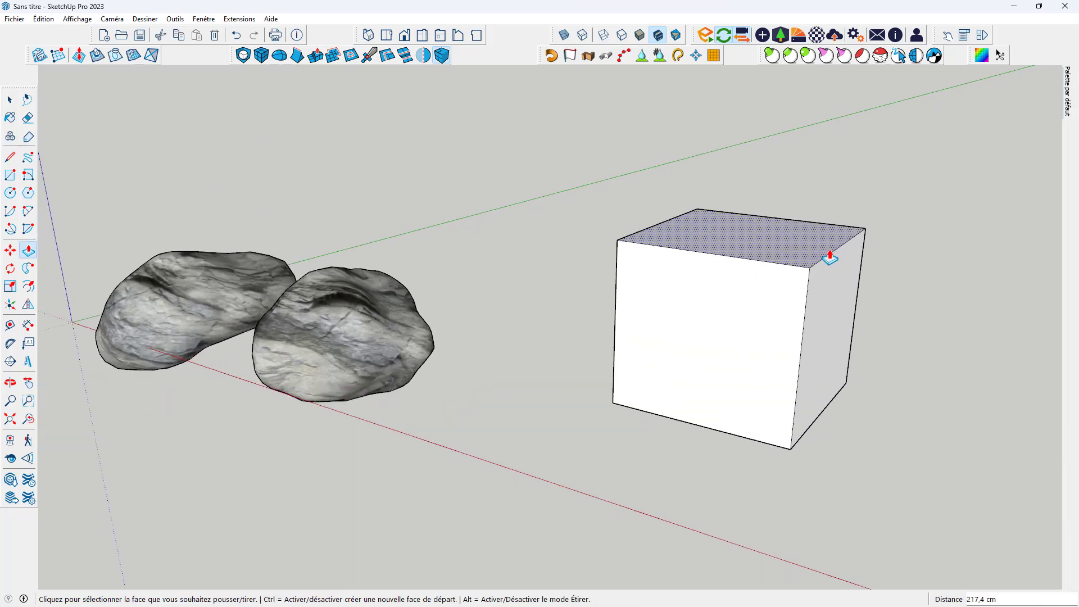
middle_click_drag(831, 250, 635, 279)
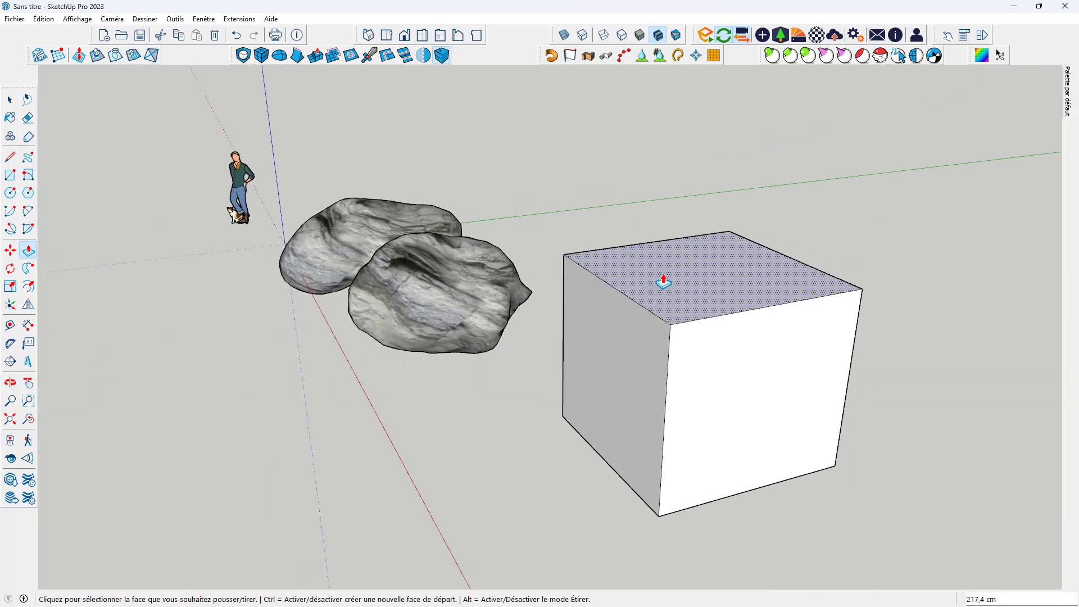
Split one box face with a diagonal line and move that section inward into a slanted facet.
key("l")
left_click(758, 308)
left_click(689, 507)
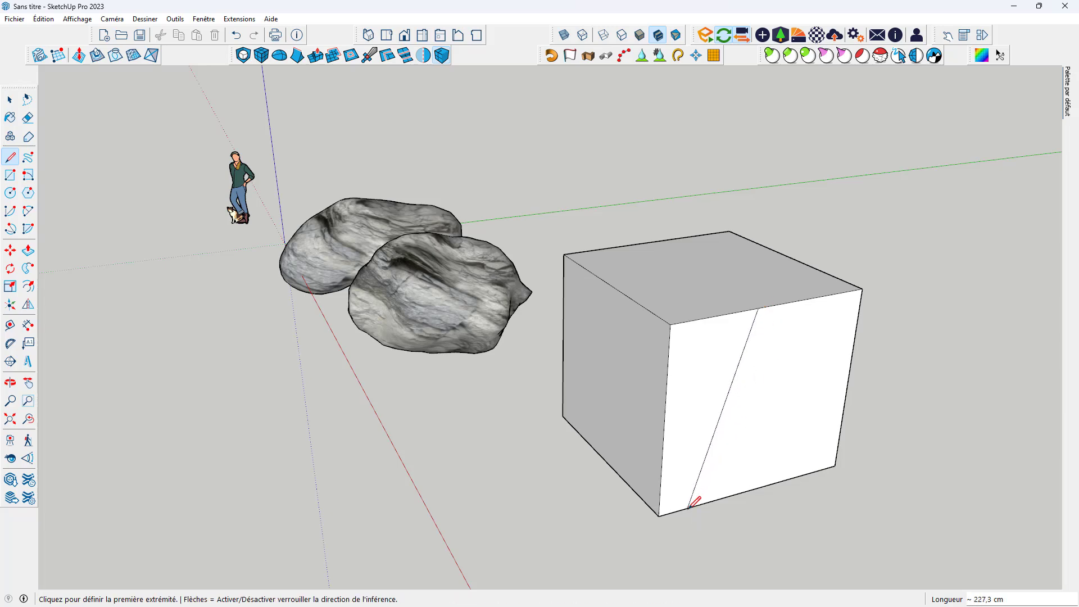
middle_click_drag(693, 500, 832, 434)
key("m")
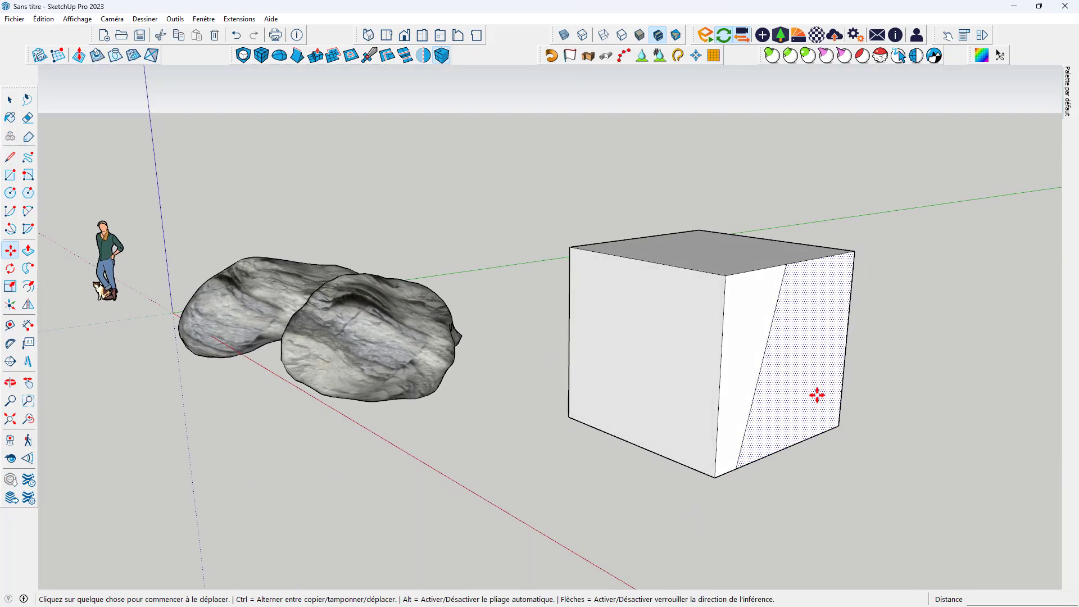
left_click(819, 393)
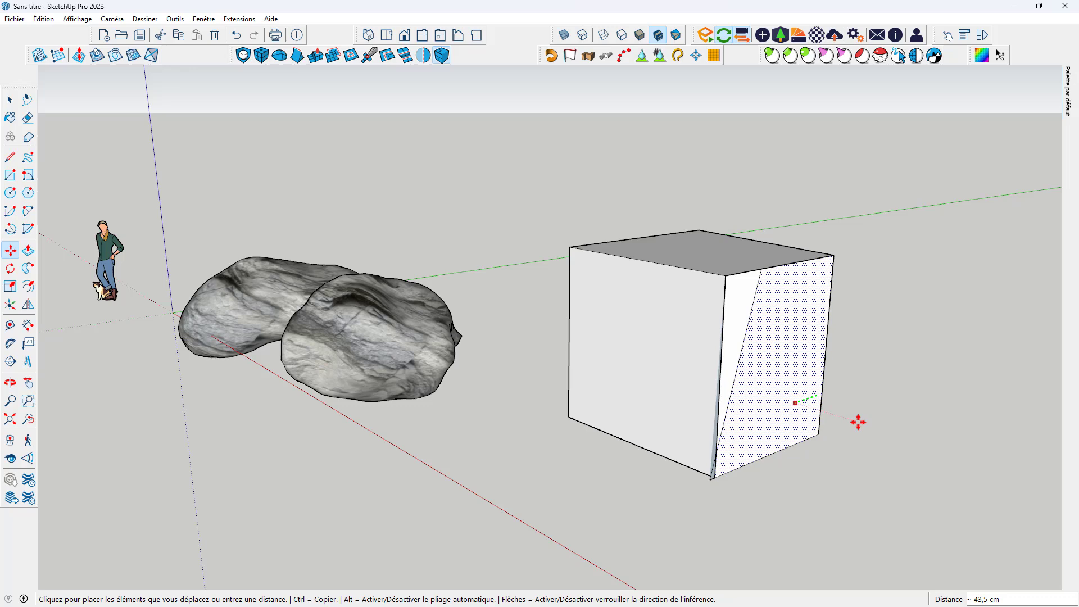
left_click(855, 422)
mouse_move(789, 429)
middle_mouse_down()
mouse_move(672, 415)
mouse_move(712, 416)
middle_mouse_up()
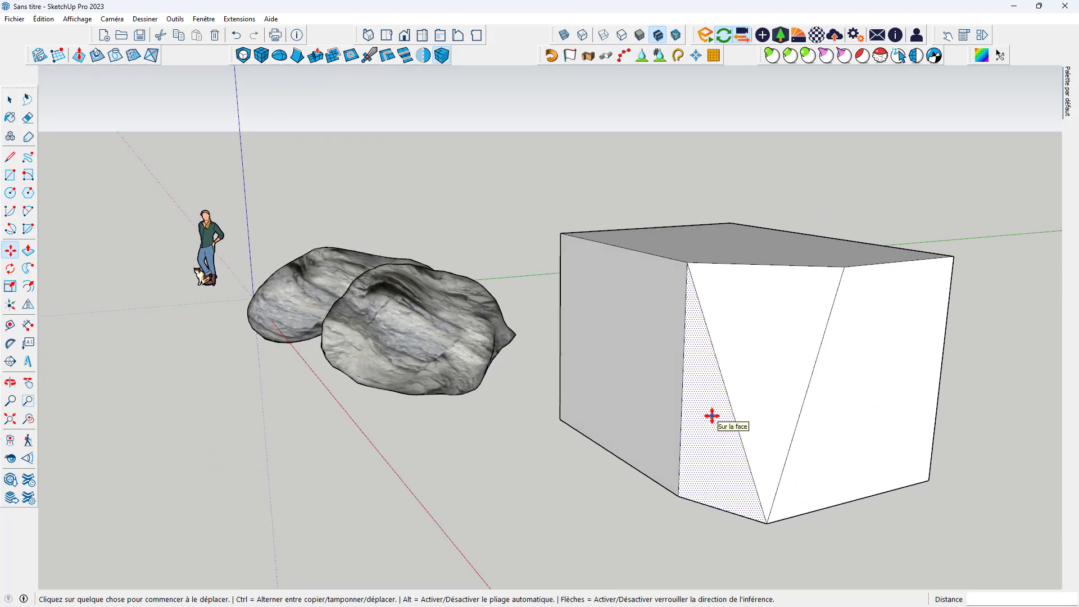
middle_click_drag(711, 414, 527, 360)
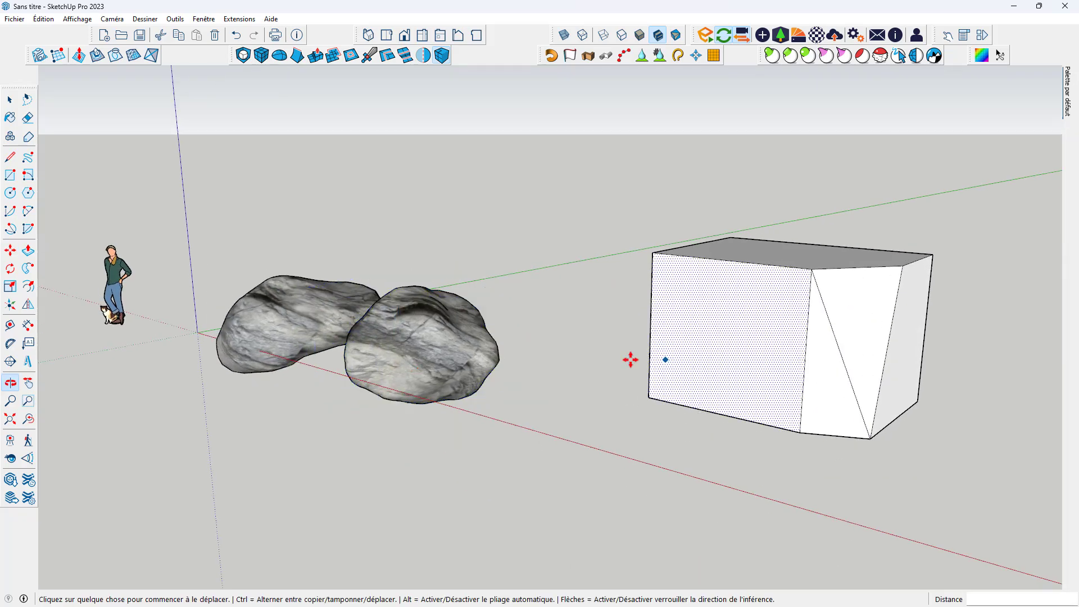
scroll(520, 354, "down", 2)
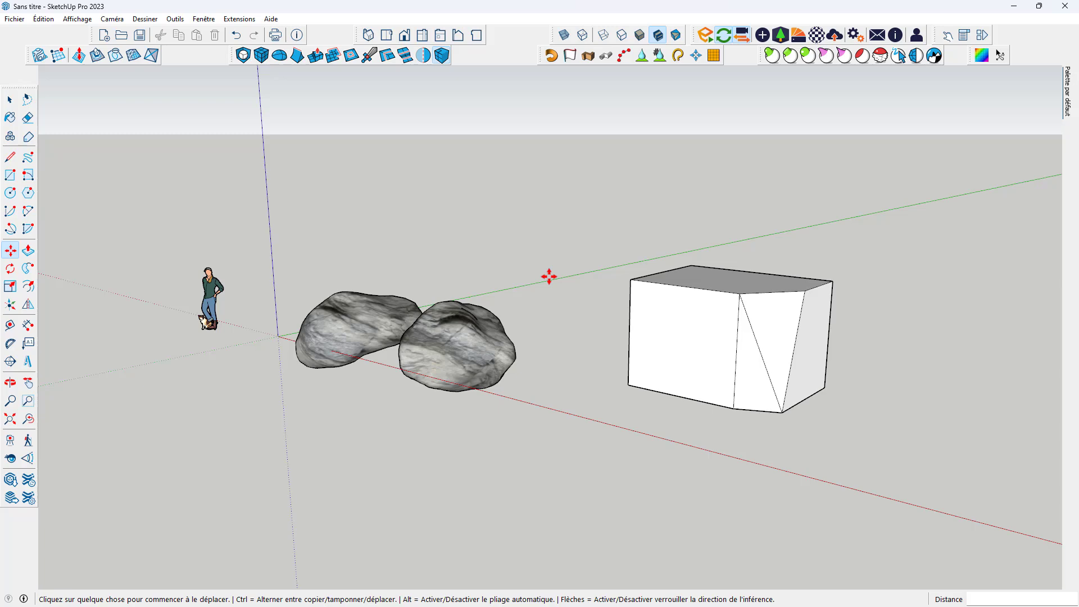
Detach the Artisan Subdivision and Artisan Sculpt toolbars into floating panels.
mouse_move(457, 309)
middle_mouse_down()
mouse_move(694, 304)
mouse_move(647, 308)
middle_mouse_up()
scroll(343, 419, "down", 3)
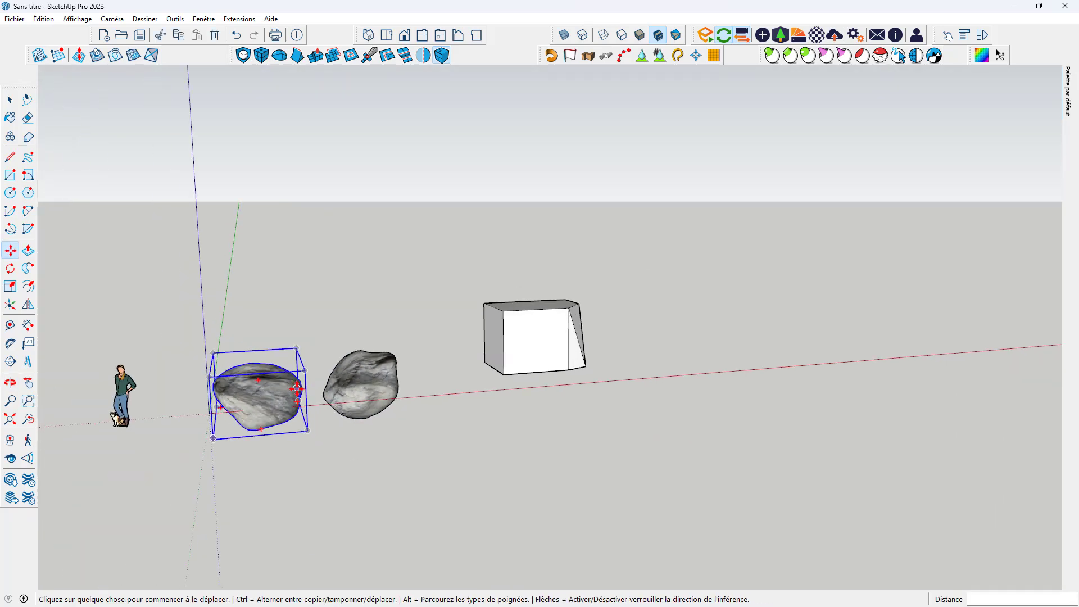
scroll(393, 405, "down", 1)
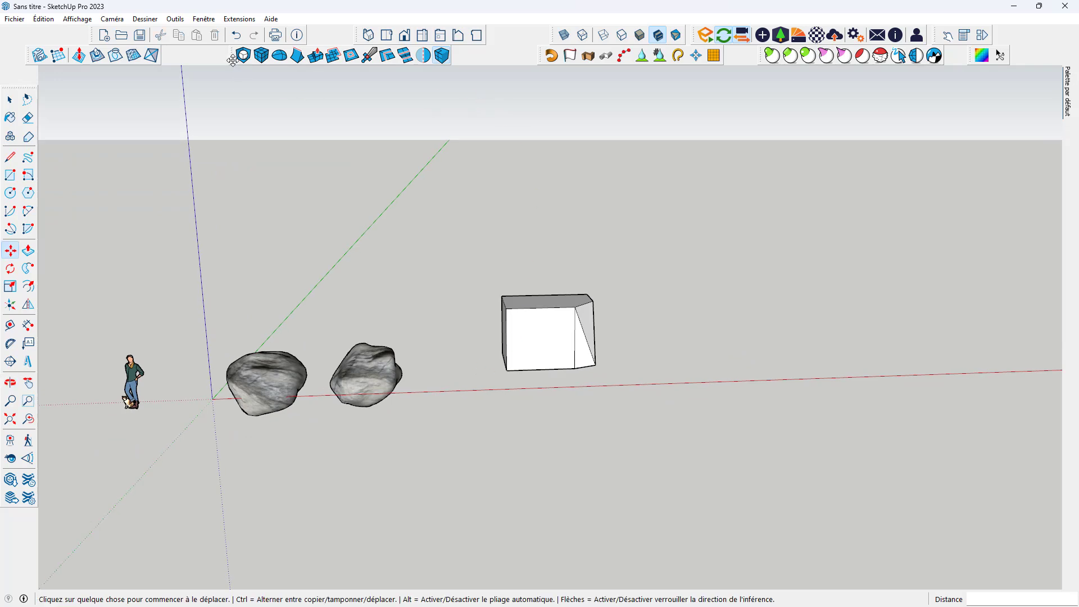
left_click_drag(231, 59, 411, 194)
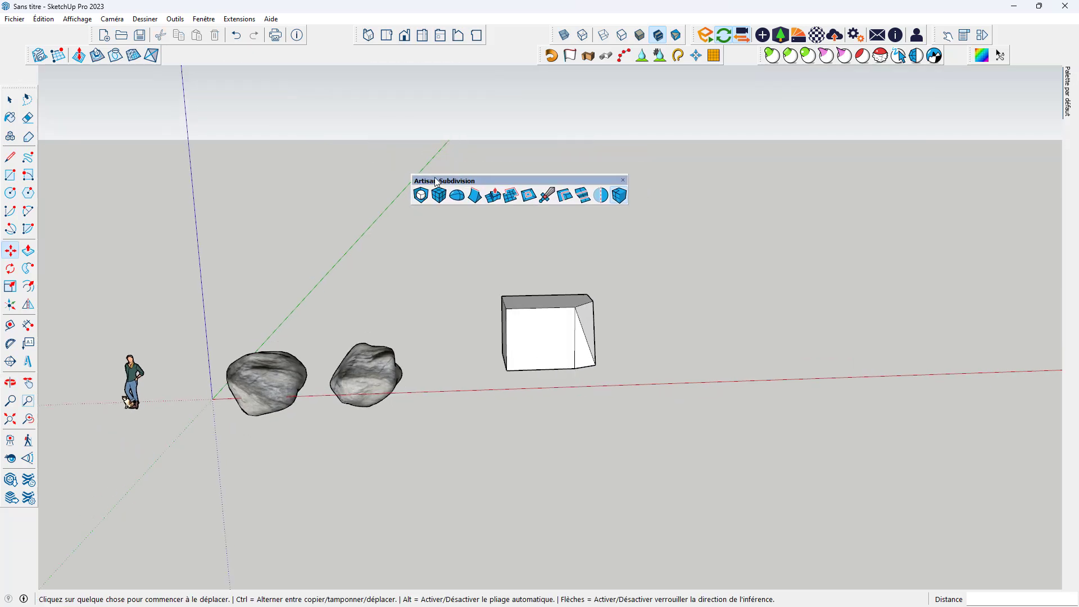
left_click_drag(747, 67, 422, 153)
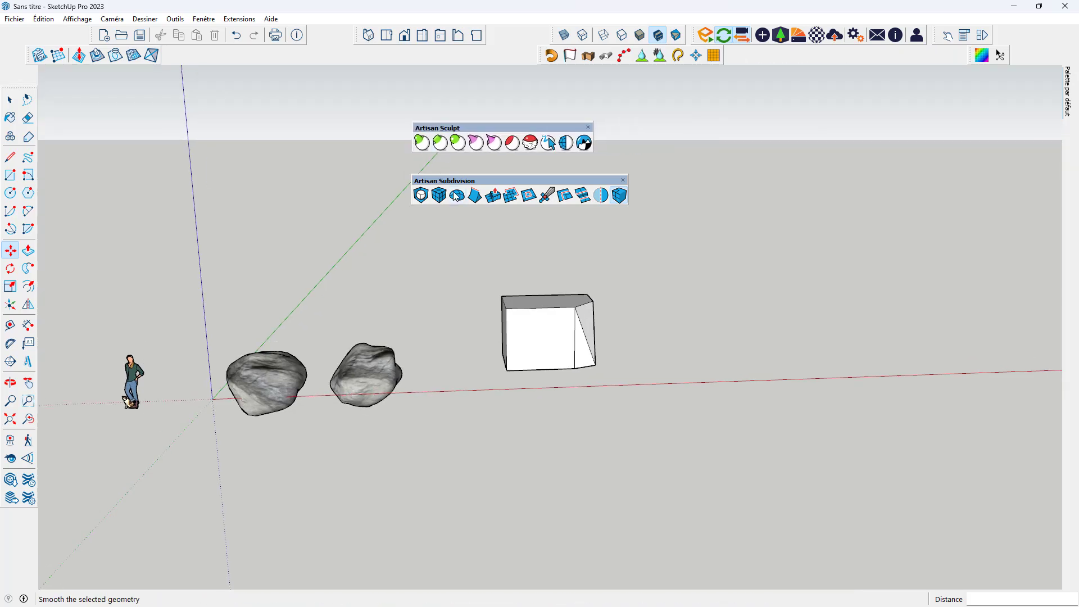
Turn off the Artisan Transform toolbar via Affichage > Barres d'outils.
left_click(77, 20)
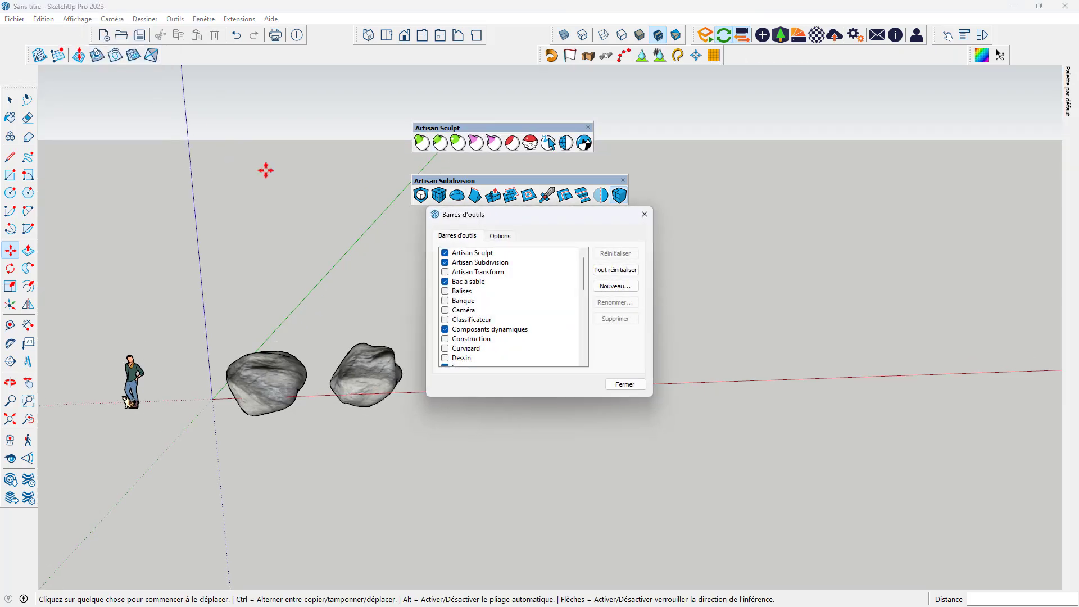
left_click(445, 272)
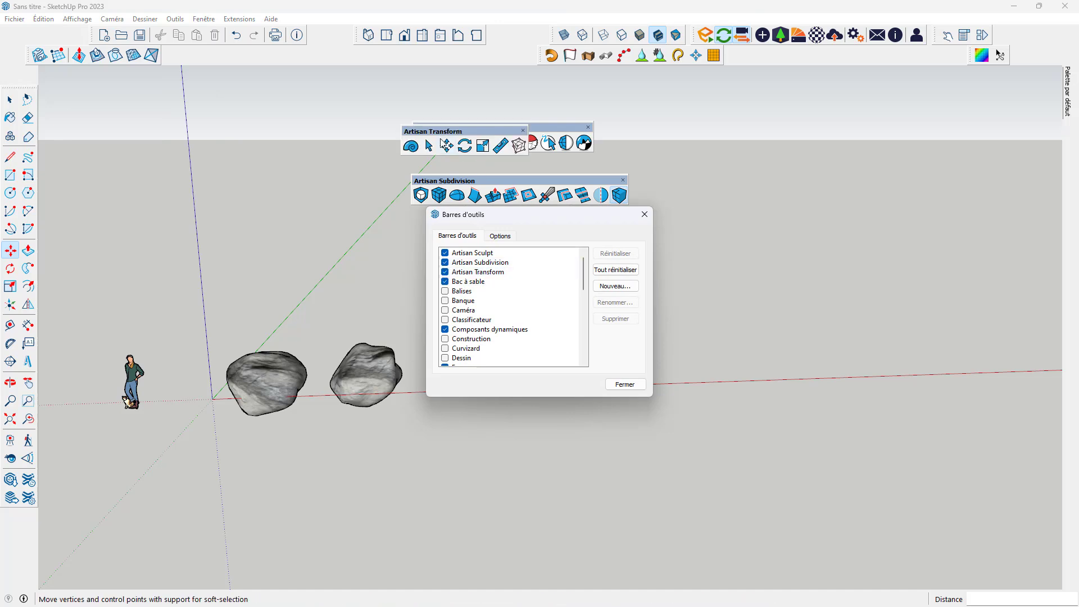
left_click(523, 131)
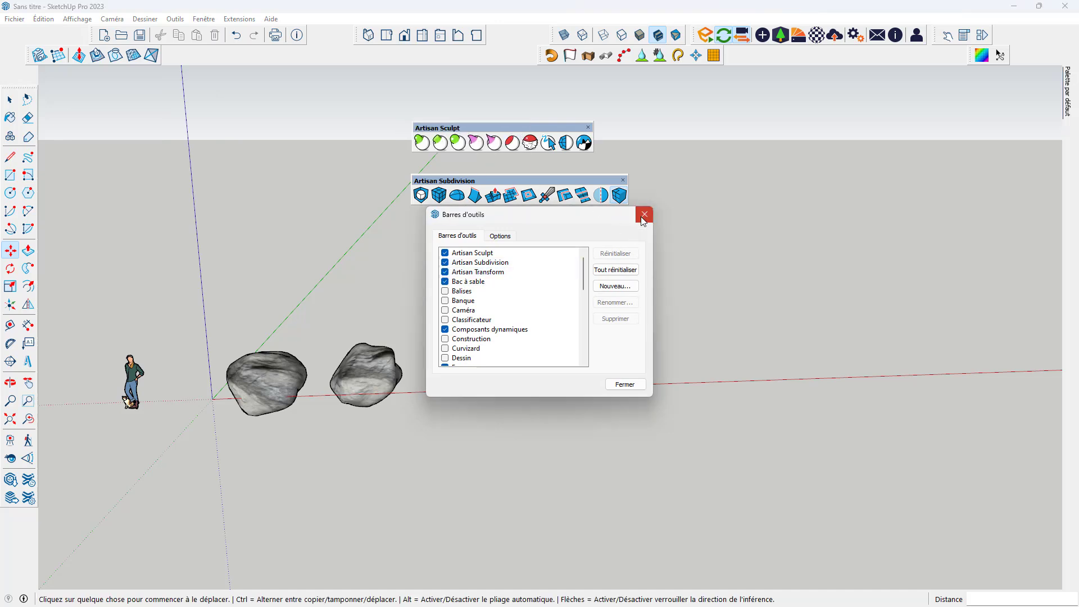
left_click(645, 214)
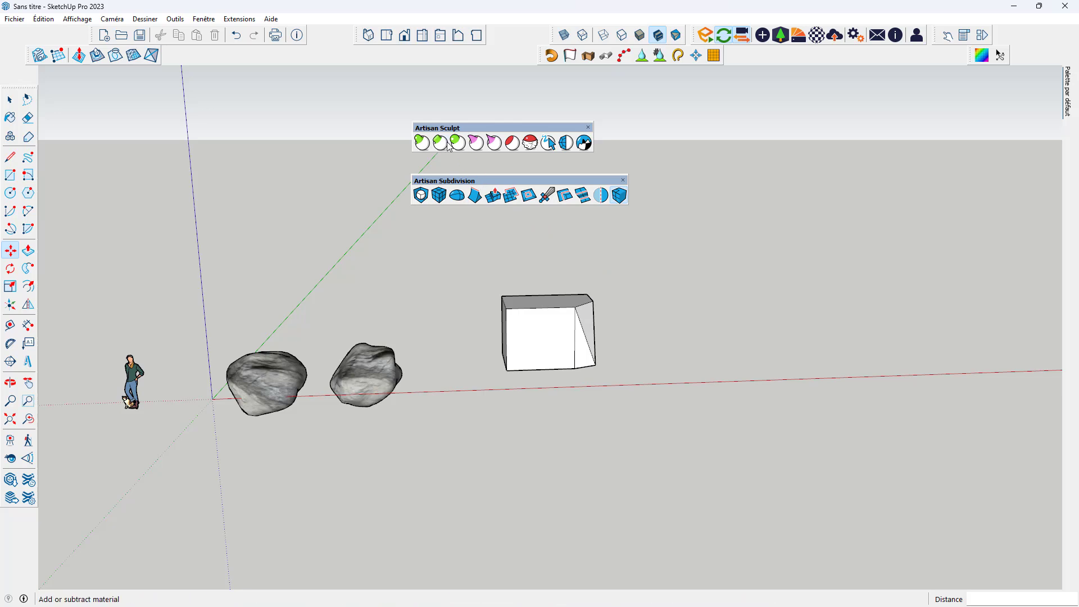
Select and delete the old faceted box.
scroll(516, 341, "down", 2)
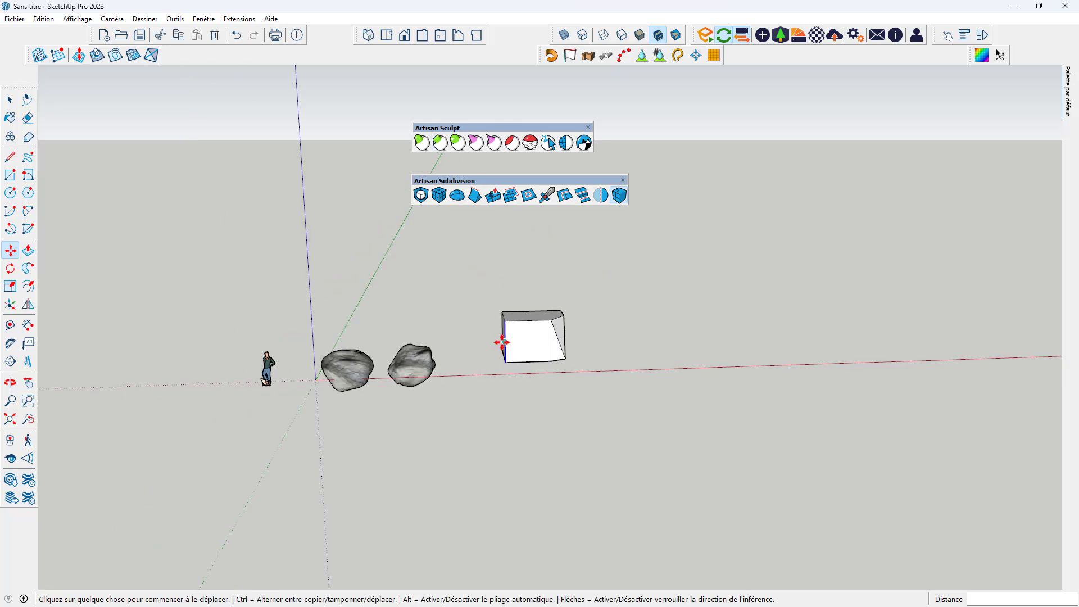
key("space")
left_click_drag(487, 290, 616, 405)
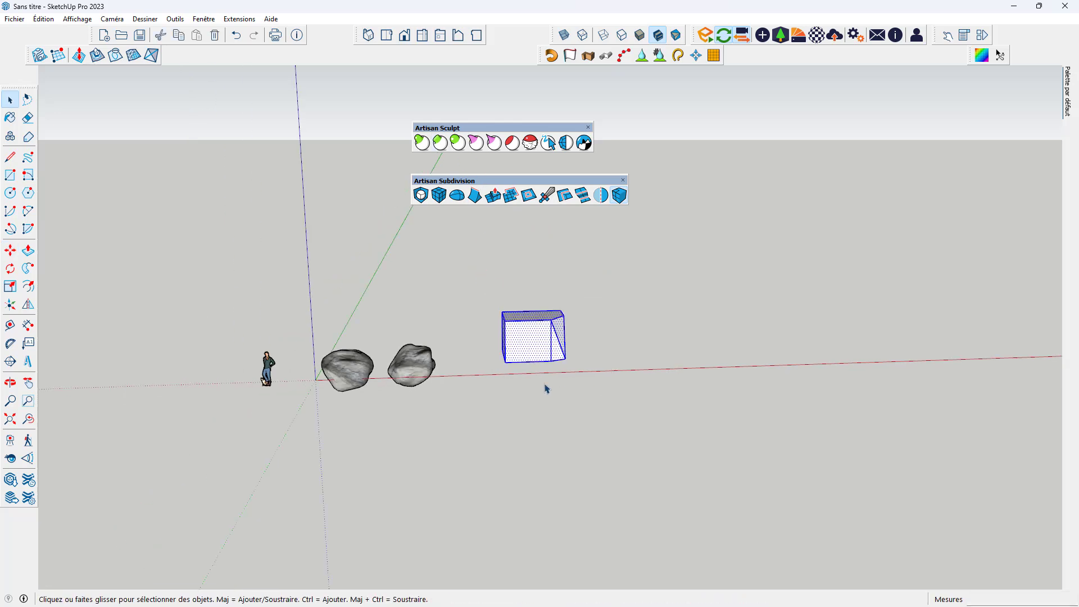
key("Delete")
scroll(450, 360, "up", 3)
scroll(482, 343, "up", 2)
scroll(482, 342, "up", 1)
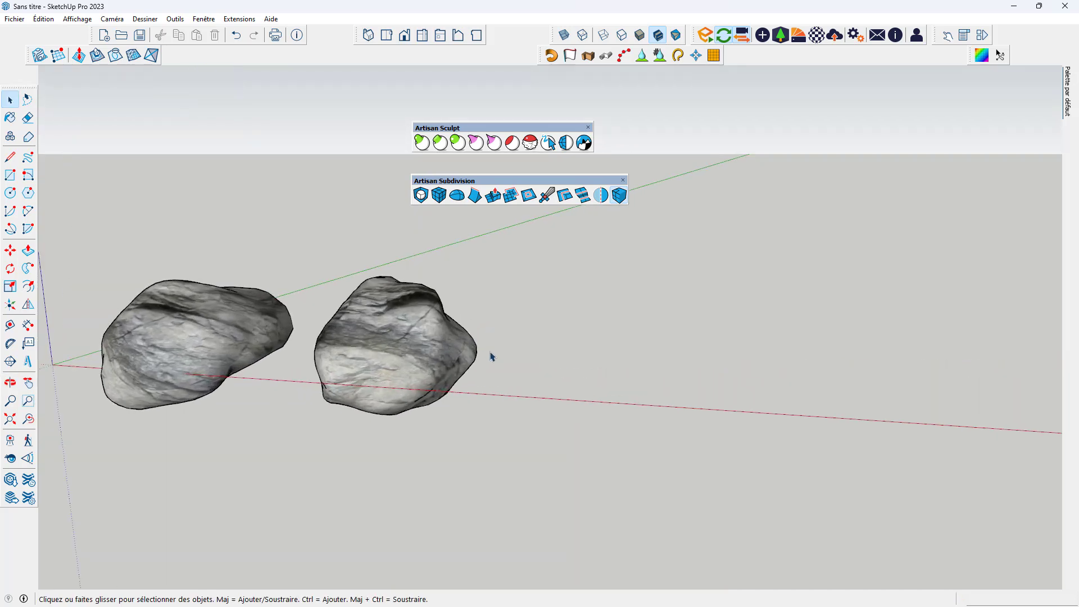
scroll(489, 357, "down", 2)
scroll(513, 361, "up", 1)
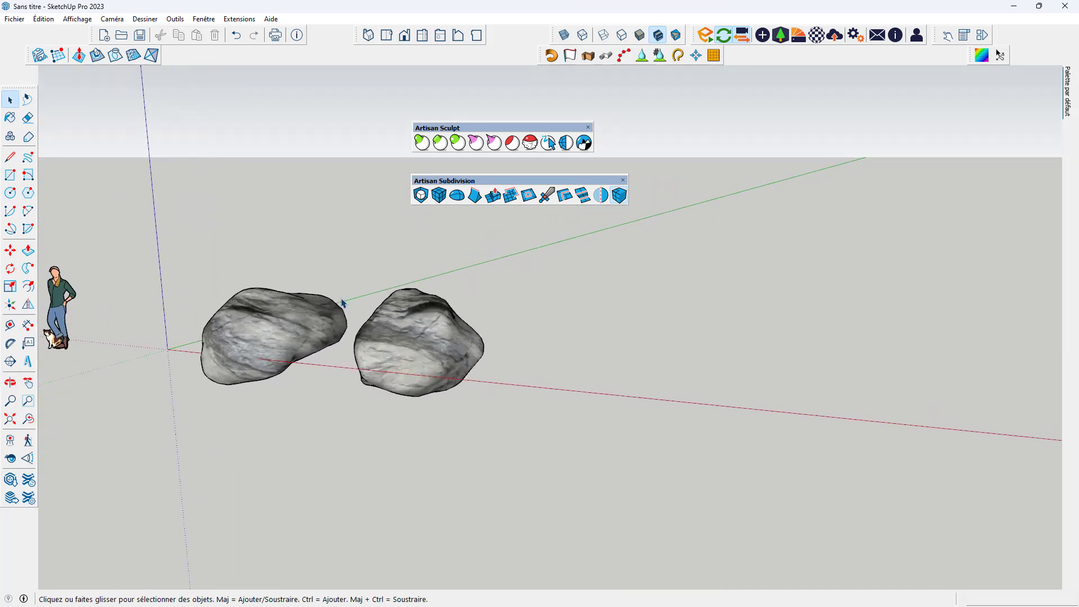
Draw a new rectangle beside the rocks, extrude it into a cube, and select it.
key("r")
left_click(554, 414)
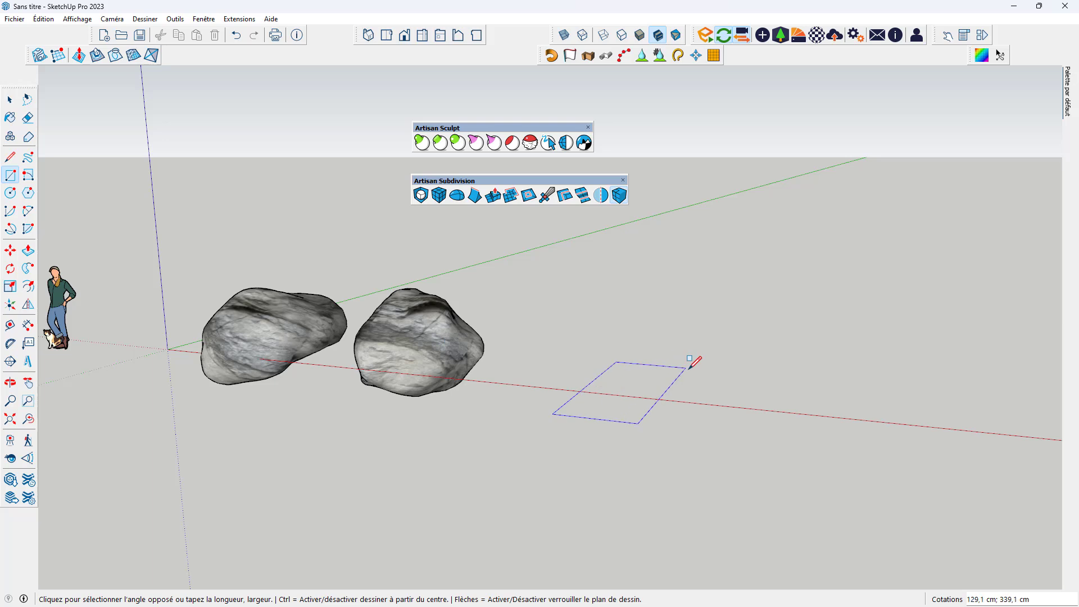
left_click(701, 378)
key("p")
left_click(647, 393)
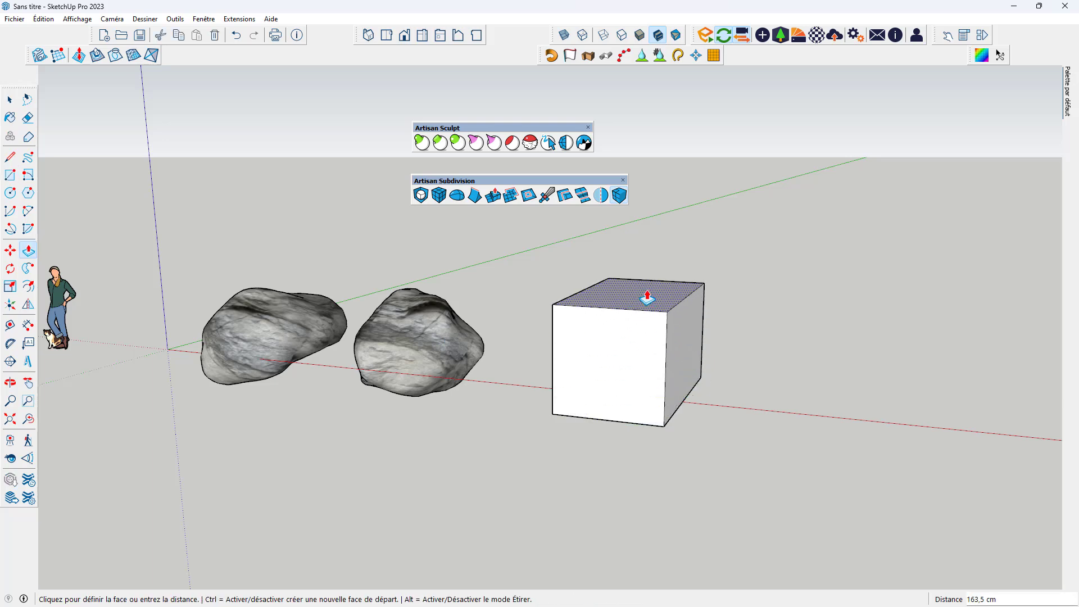
left_click(646, 294)
key("space")
left_click_drag(523, 246, 761, 449)
mouse_move(761, 449)
middle_mouse_down()
mouse_move(639, 398)
mouse_move(600, 412)
middle_mouse_up()
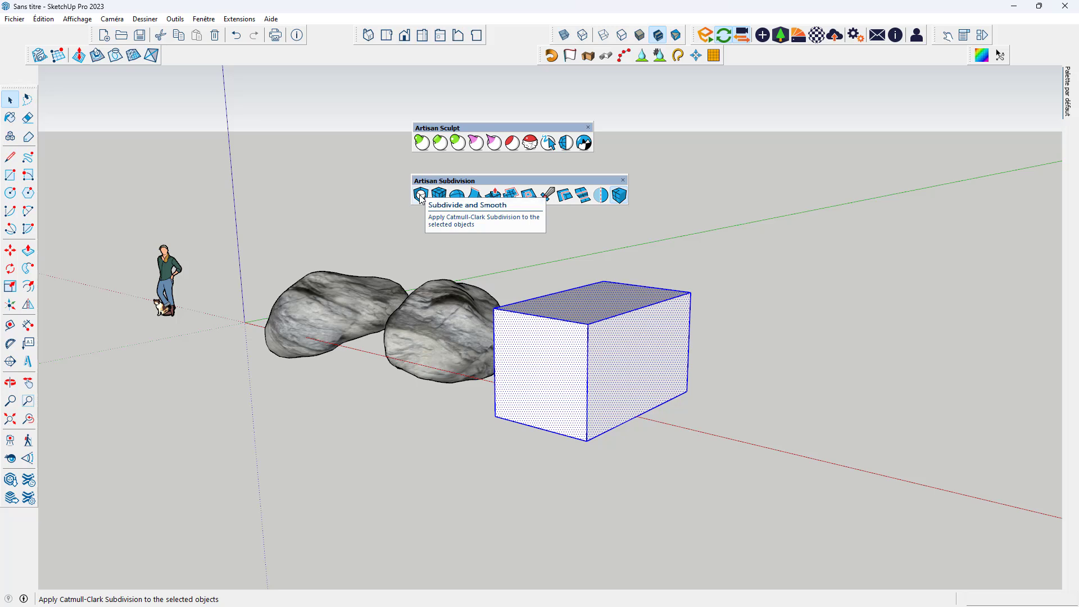
left_click(420, 196)
scroll(593, 361, "up", 2)
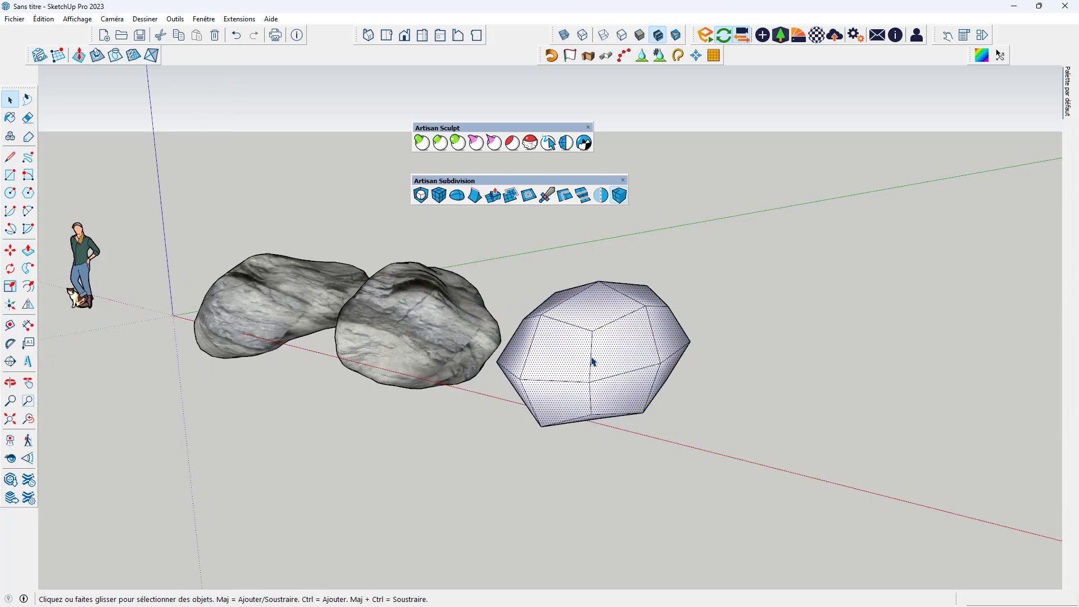
mouse_move(593, 362)
middle_mouse_down()
mouse_move(602, 362)
mouse_move(525, 368)
mouse_move(535, 367)
middle_mouse_up()
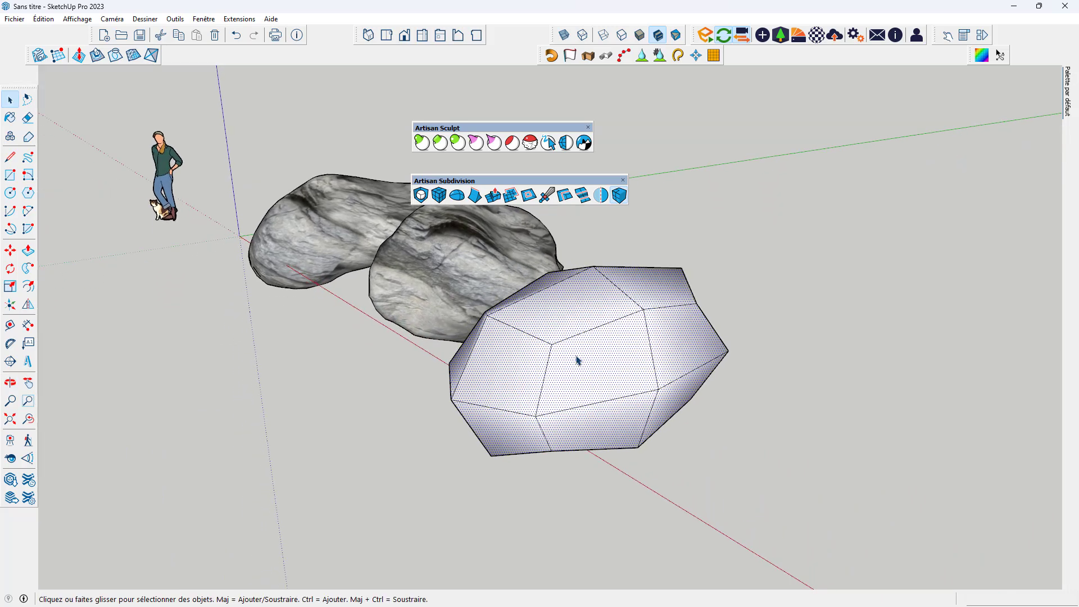
scroll(725, 358, "down", 3)
mouse_move(725, 358)
middle_mouse_down()
mouse_move(734, 366)
mouse_move(933, 294)
mouse_move(620, 251)
mouse_move(644, 351)
middle_mouse_up()
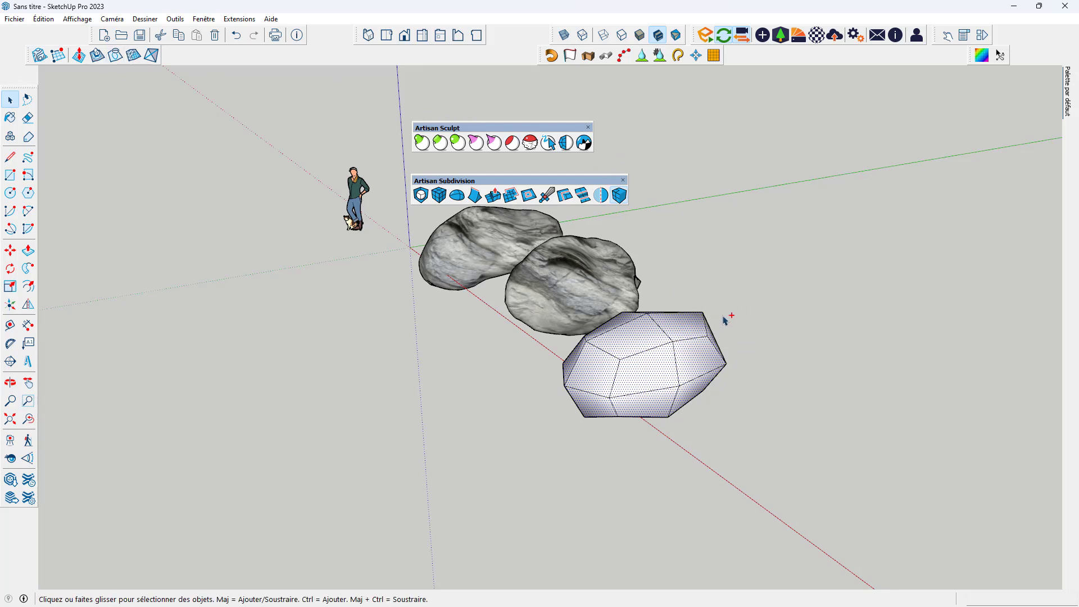
key("ctrl+z")
middle_click_drag(721, 320, 728, 359)
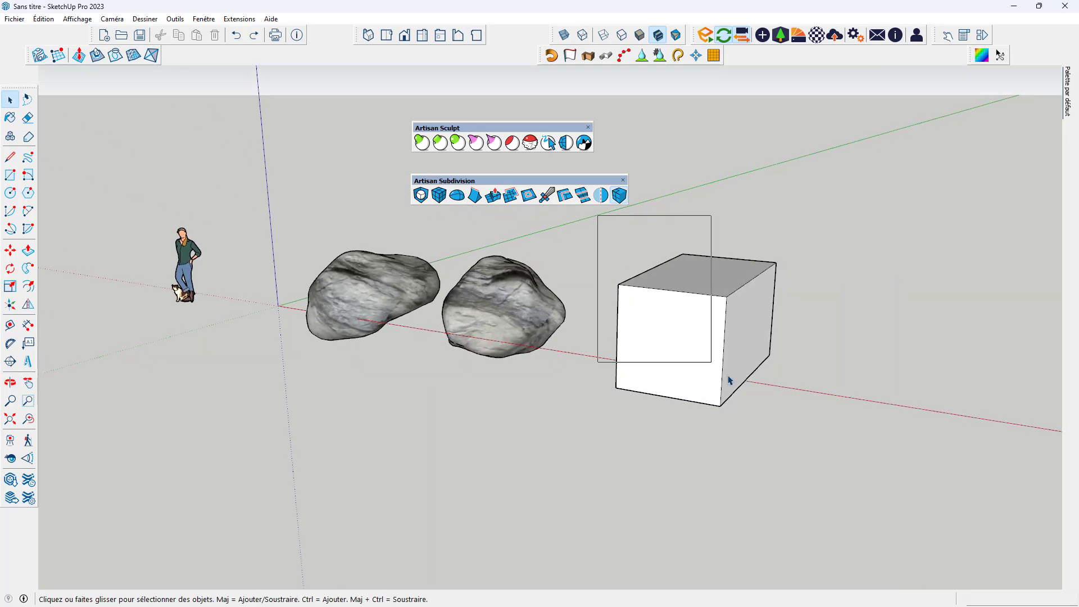
Subdivide the selected box into a grid without smoothing using Artisan.
left_click_drag(728, 380, 798, 398)
middle_click_drag(798, 398, 707, 396)
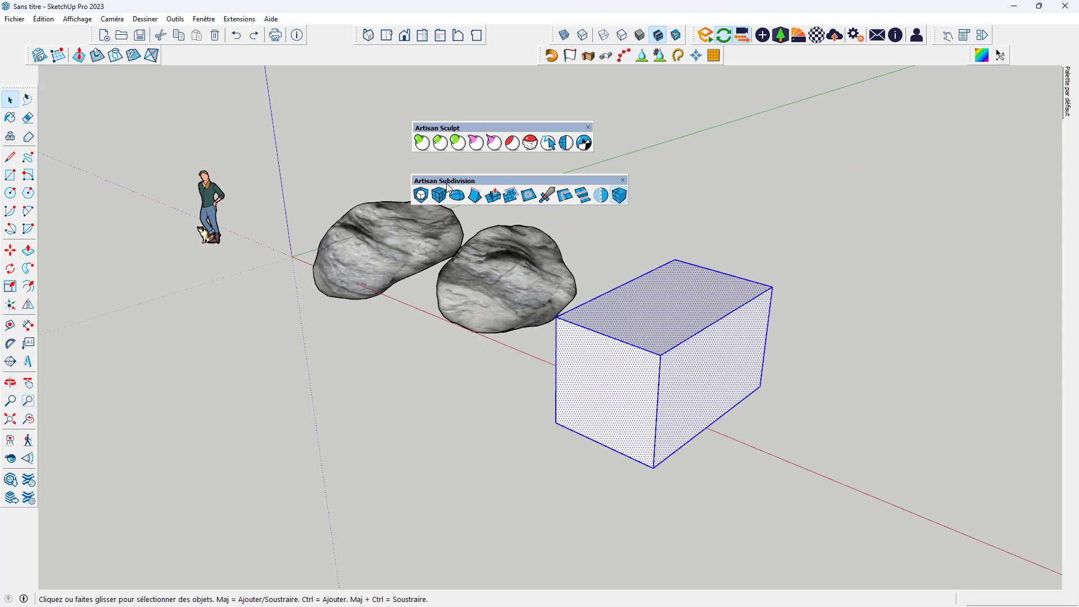
left_click_drag(445, 180, 681, 176)
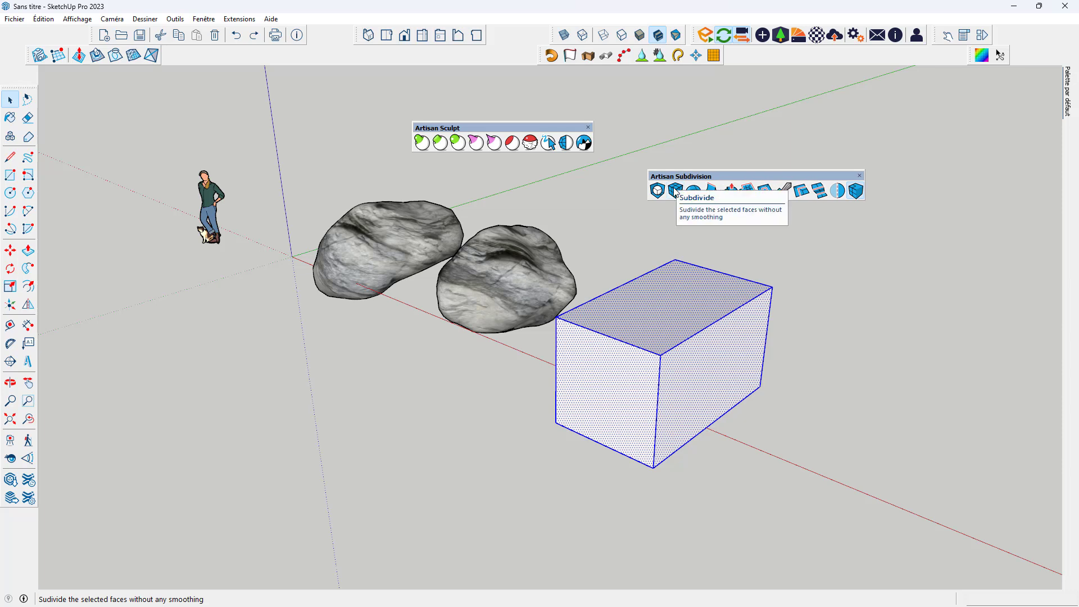
left_click(676, 192)
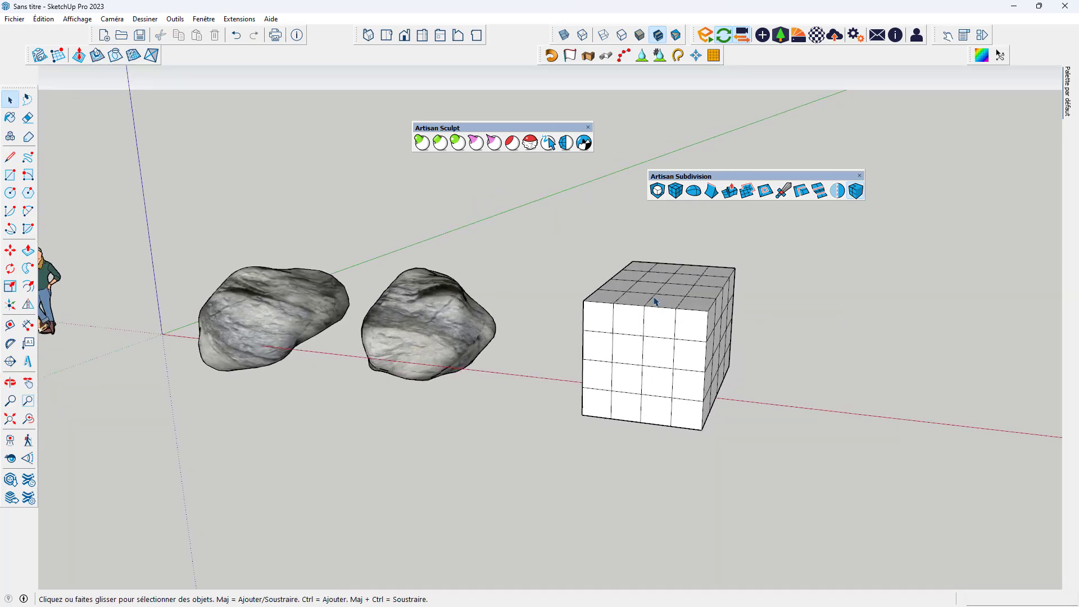
Select the gridded cube and apply Subdivide and Smooth to round it.
left_click_drag(553, 226, 784, 445)
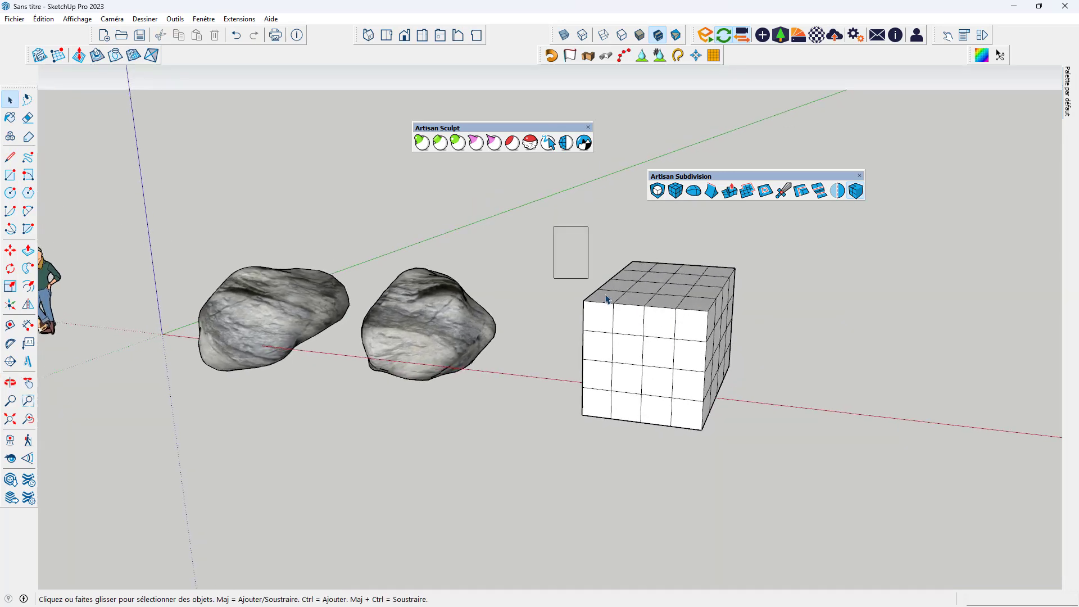
left_click(657, 191)
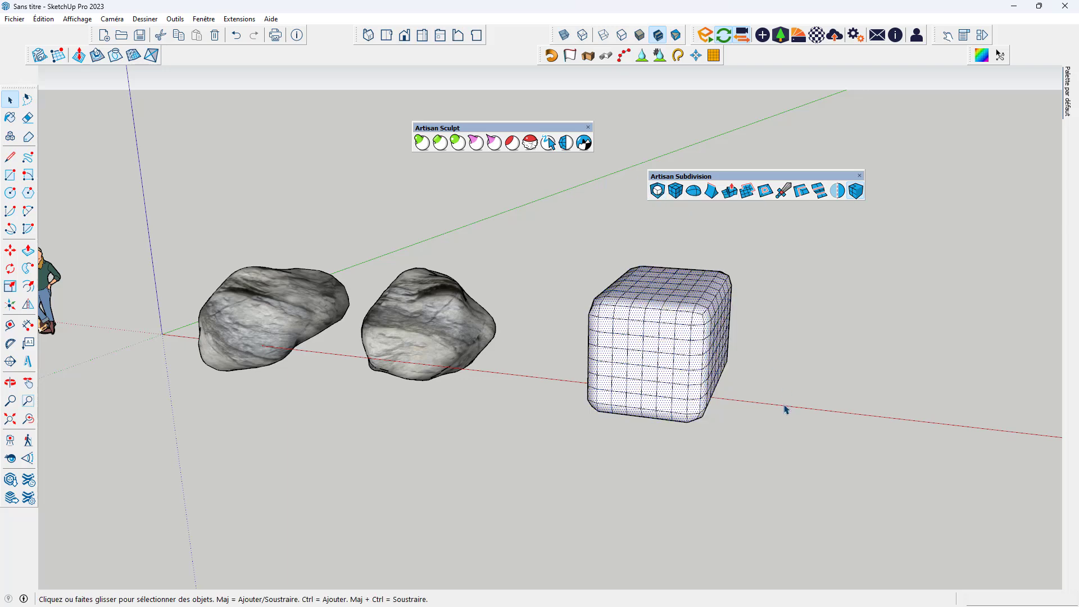
mouse_move(783, 409)
middle_mouse_down()
mouse_move(275, 358)
mouse_move(775, 371)
mouse_move(715, 441)
middle_mouse_up()
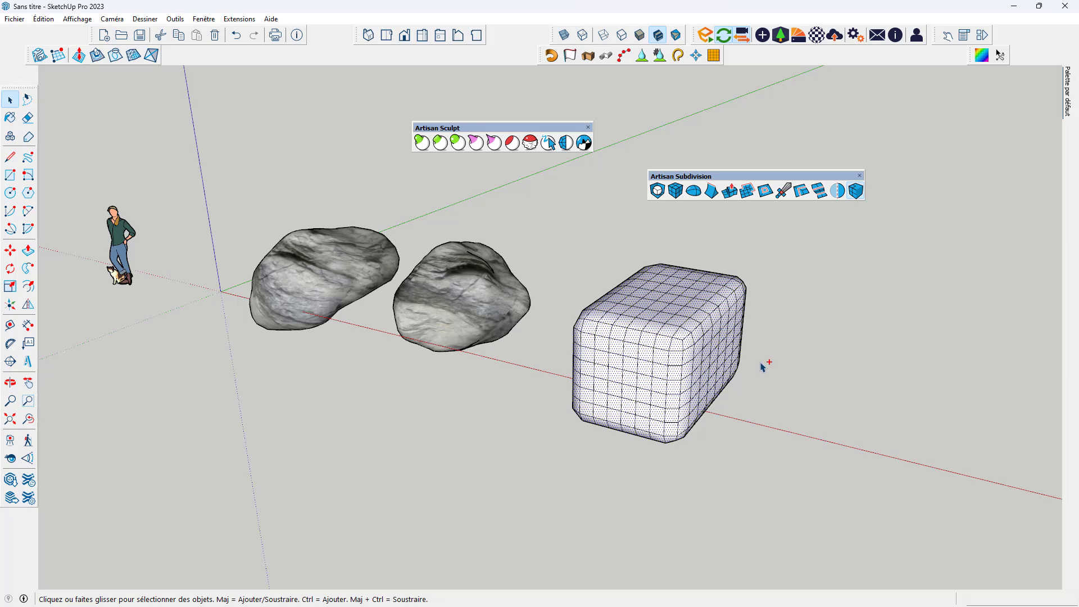
Undo the smoothing, then apply Subdivide and Smooth once for a coarser rounded block.
key("ctrl+z")
key("ctrl+z")
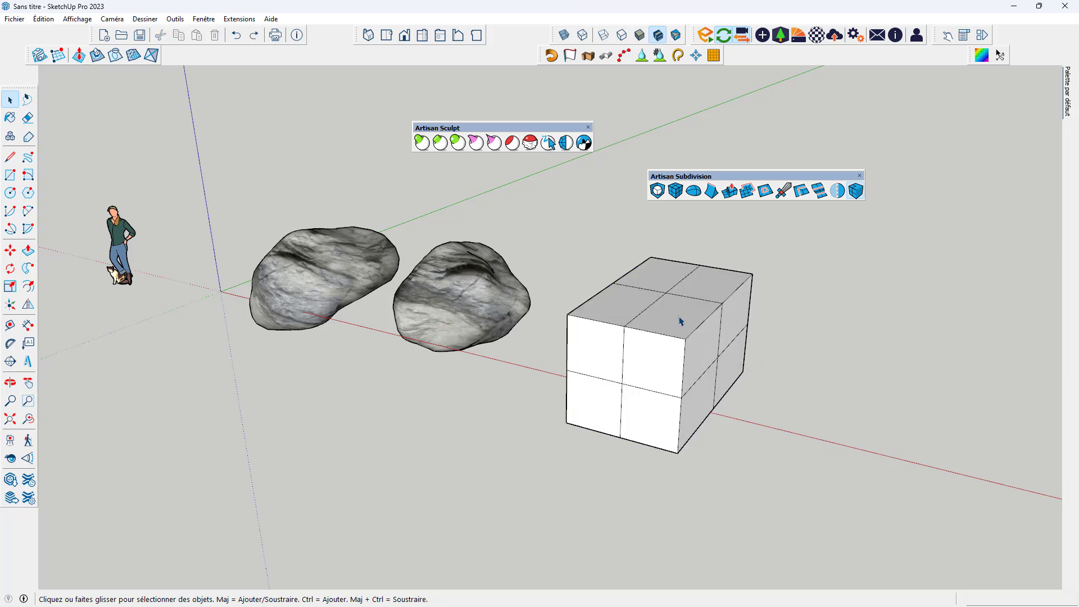
left_click_drag(561, 240, 830, 498)
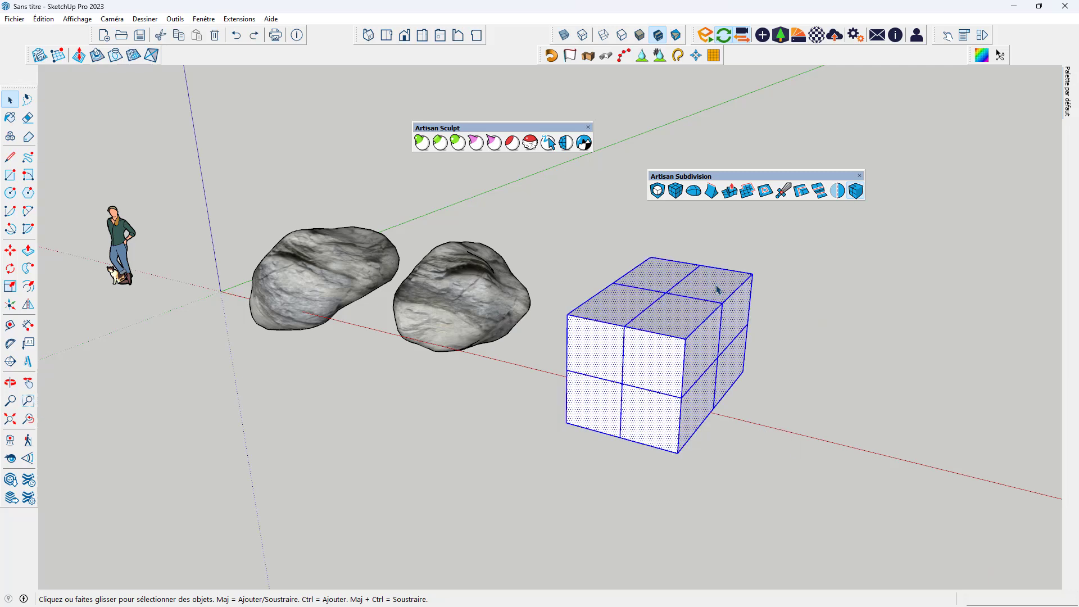
left_click(658, 191)
mouse_move(758, 429)
middle_mouse_down()
mouse_move(479, 328)
mouse_move(381, 313)
mouse_move(843, 403)
mouse_move(746, 461)
middle_mouse_up()
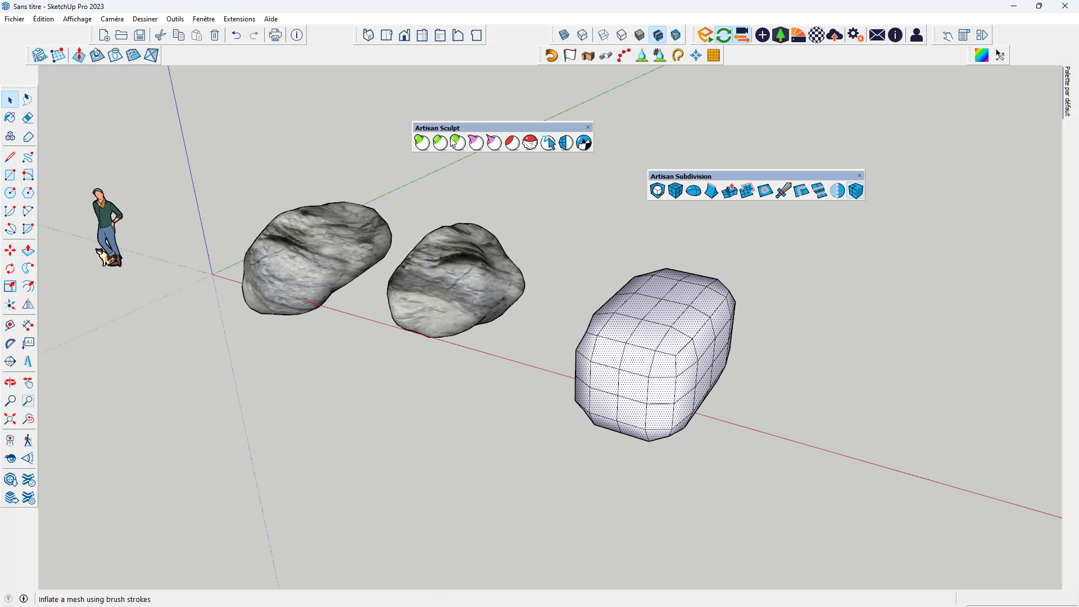
Start the Artisan Sculpt Brush, push the top outward, and set brush radius to 102 px.
left_click(419, 143)
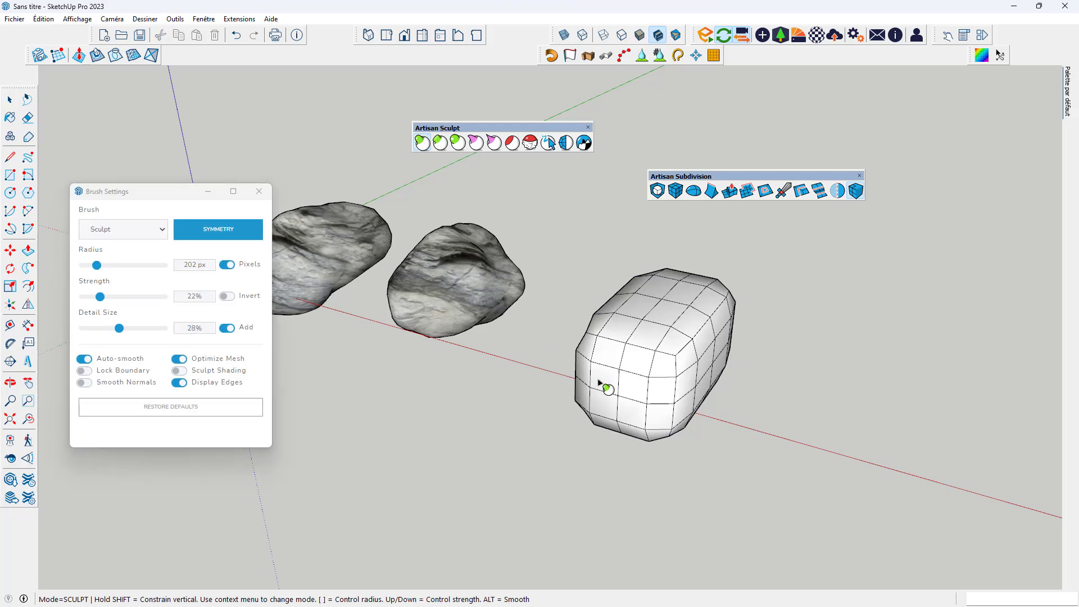
middle_click_drag(698, 378, 622, 320)
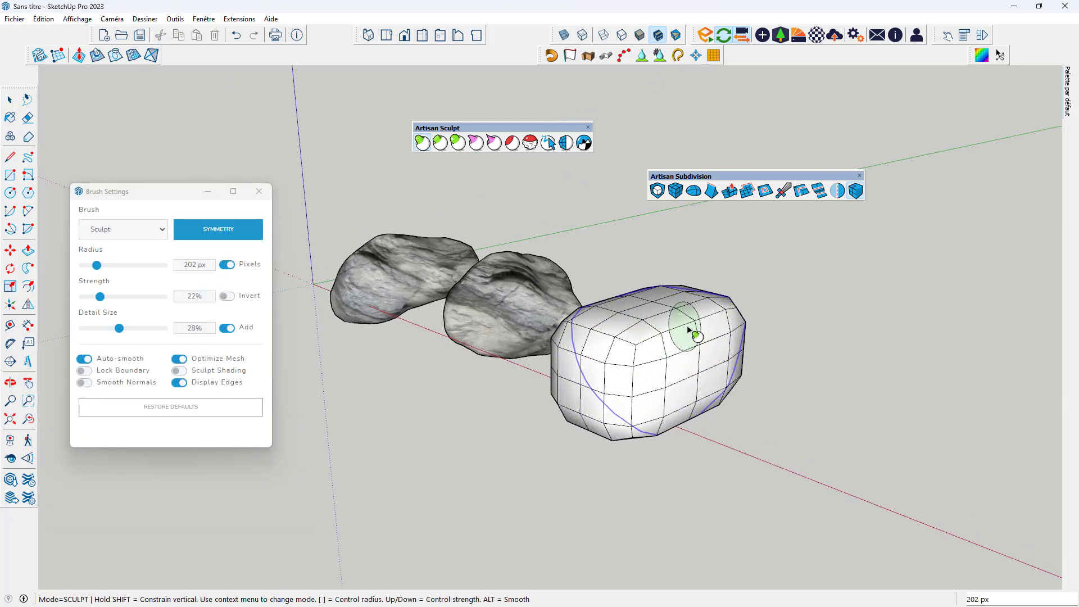
mouse_move(691, 320)
middle_mouse_down()
mouse_move(761, 357)
mouse_move(655, 313)
middle_mouse_up()
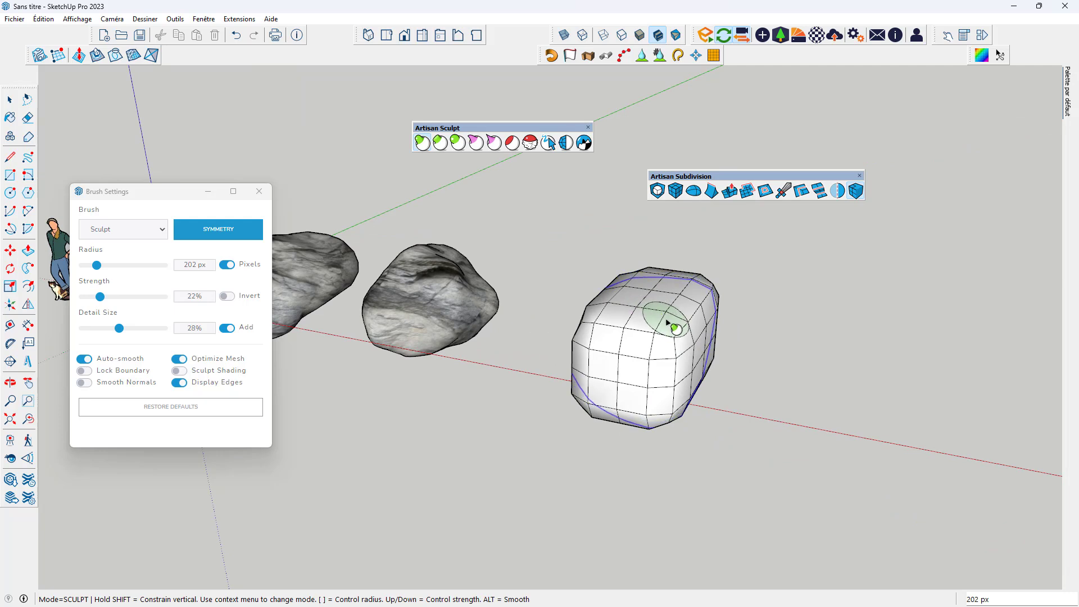
left_click_drag(669, 323, 673, 324)
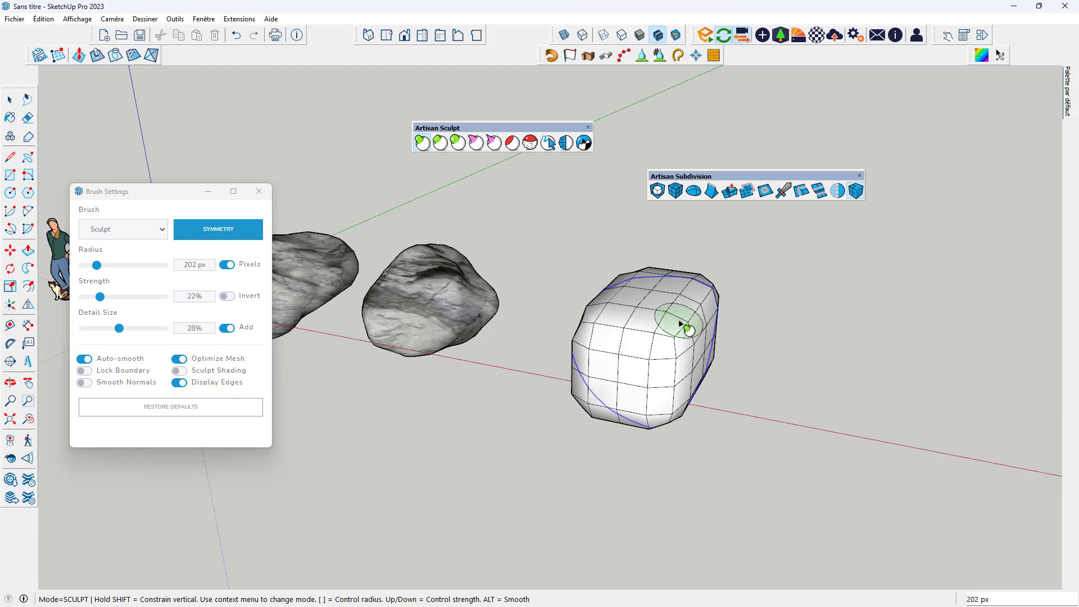
left_click_drag(97, 265, 90, 266)
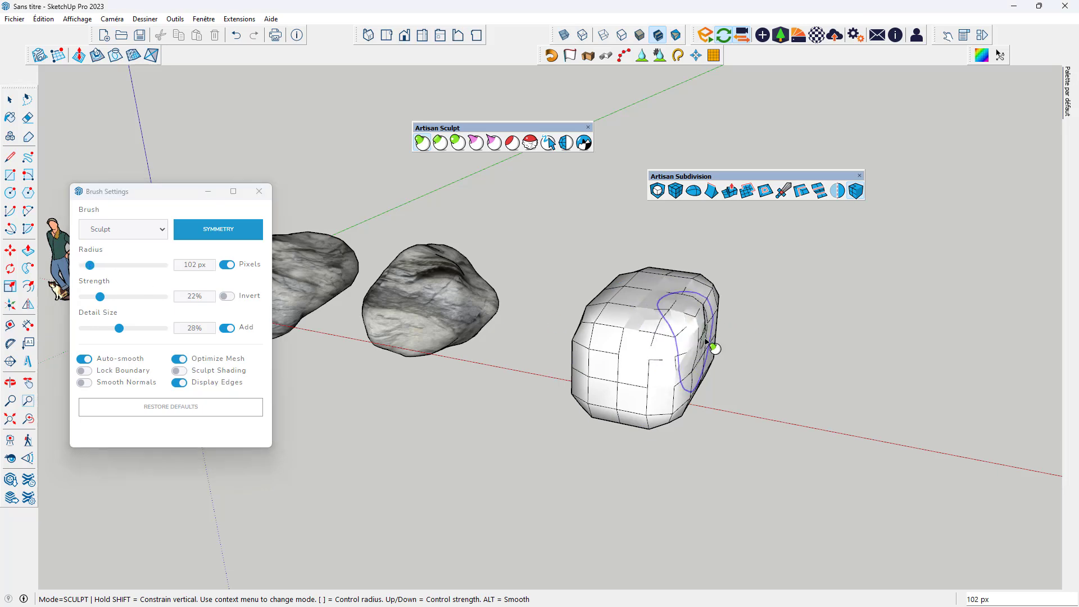
Sculpt the block's top, sides, bottom edge and lower surfaces into an irregular boulder.
mouse_move(713, 344)
middle_mouse_down()
mouse_move(759, 260)
mouse_move(663, 309)
middle_mouse_up()
mouse_move(699, 301)
left_mouse_down()
mouse_move(715, 313)
mouse_move(700, 361)
mouse_move(641, 374)
mouse_move(650, 313)
mouse_move(633, 306)
mouse_move(686, 294)
mouse_move(720, 327)
mouse_move(722, 366)
left_mouse_up()
middle_click_drag(723, 367, 697, 361)
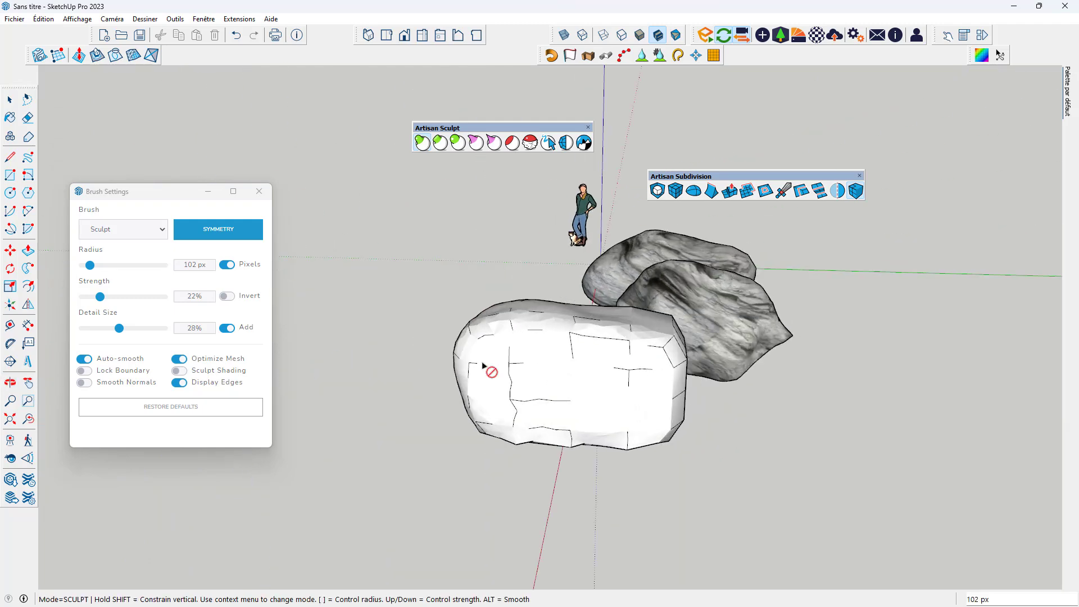
middle_click_drag(691, 418, 458, 402)
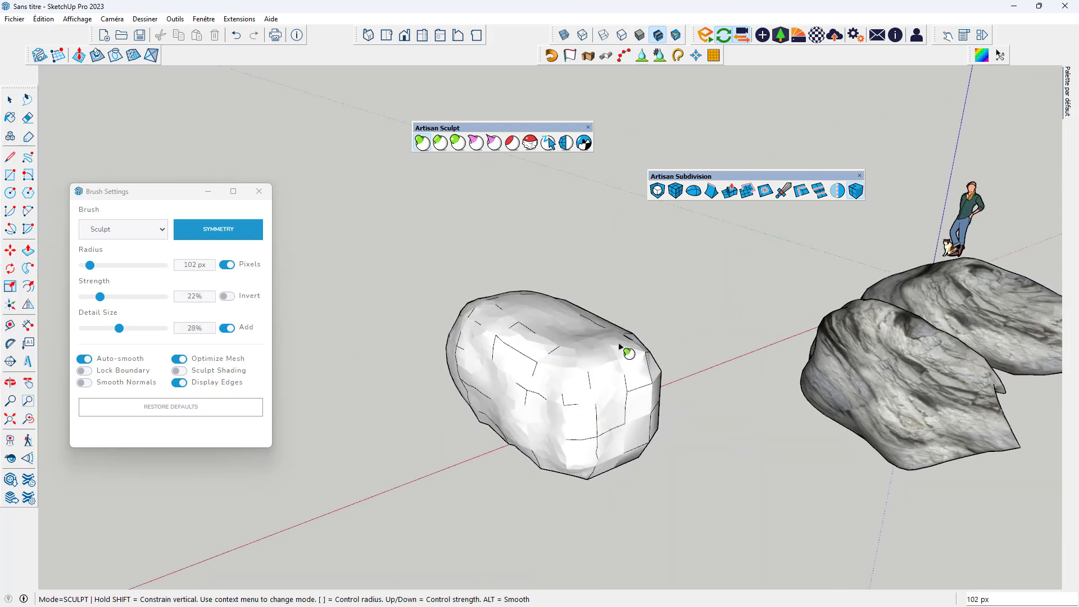
middle_click_drag(617, 413, 699, 373)
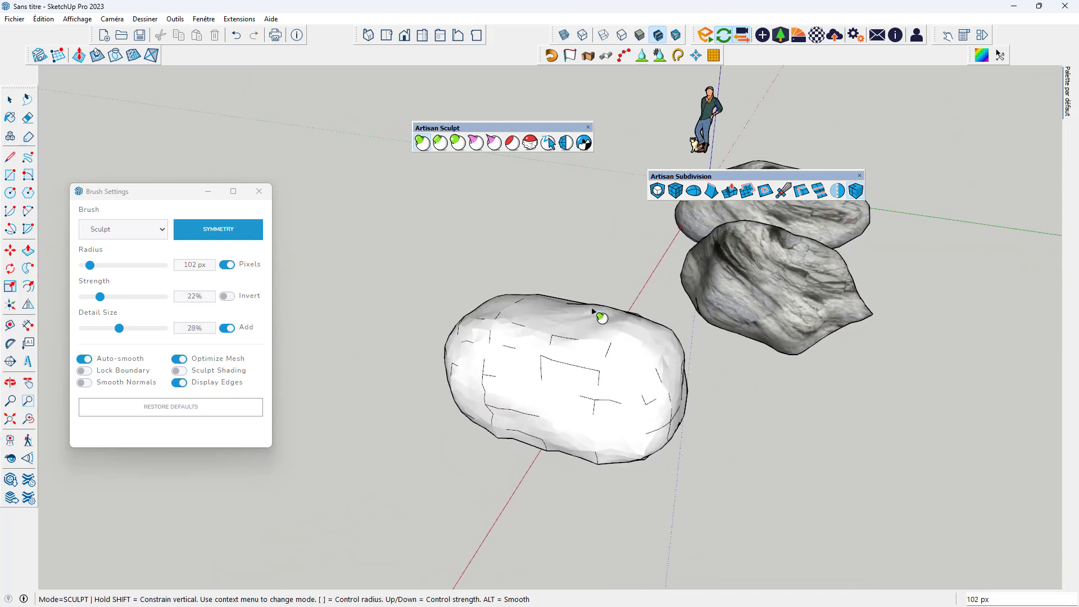
mouse_move(497, 416)
left_mouse_down()
mouse_move(514, 440)
mouse_move(646, 448)
mouse_move(593, 467)
mouse_move(525, 450)
left_mouse_up()
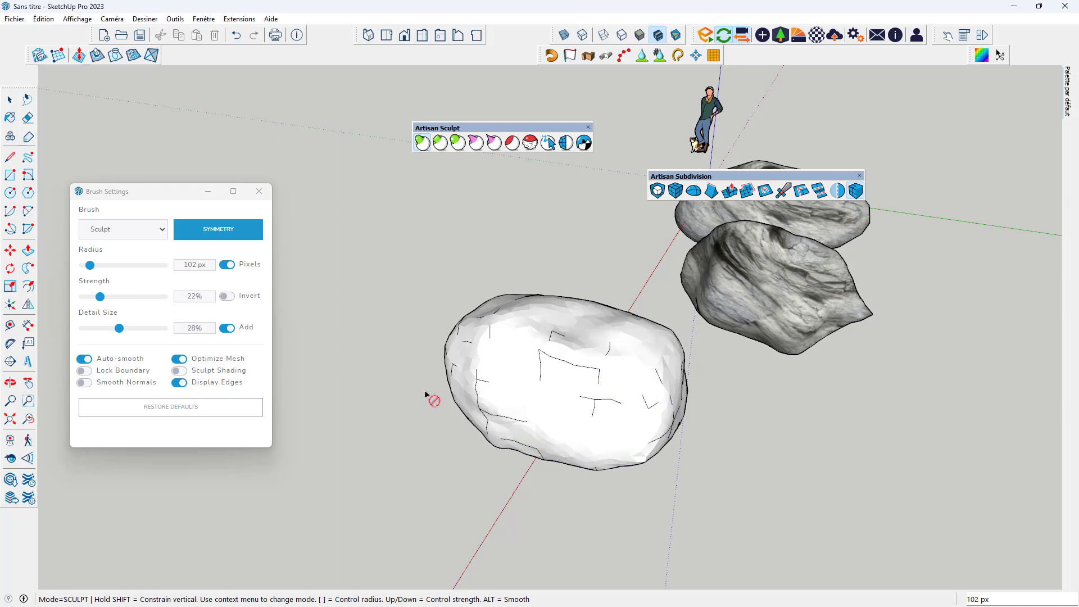
mouse_move(434, 397)
middle_mouse_down()
mouse_move(715, 429)
mouse_move(676, 412)
middle_mouse_up()
middle_click_drag(596, 340, 838, 272)
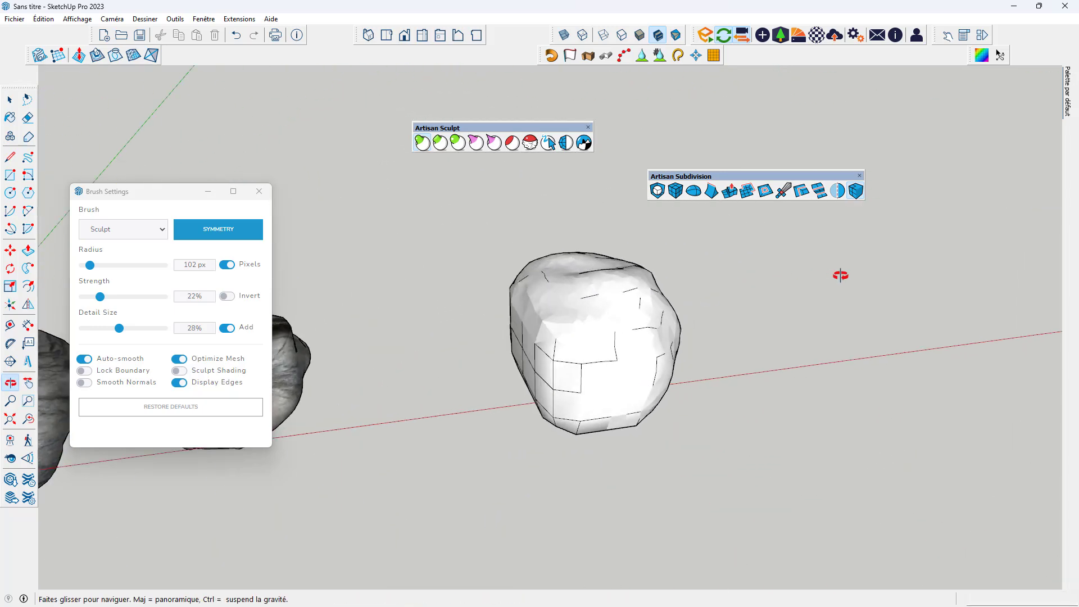
mouse_move(557, 372)
left_mouse_down()
mouse_move(523, 323)
mouse_move(550, 385)
mouse_move(652, 410)
mouse_move(656, 331)
left_mouse_up()
mouse_move(663, 337)
middle_mouse_down()
mouse_move(727, 381)
mouse_move(421, 338)
middle_mouse_up()
mouse_move(578, 392)
middle_mouse_down()
mouse_move(525, 378)
mouse_move(602, 349)
mouse_move(723, 393)
middle_mouse_up()
scroll(663, 393, "down", 3)
Close Brush Settings and extrude a hexagon beside the sculpted block into a prism.
left_click(260, 191)
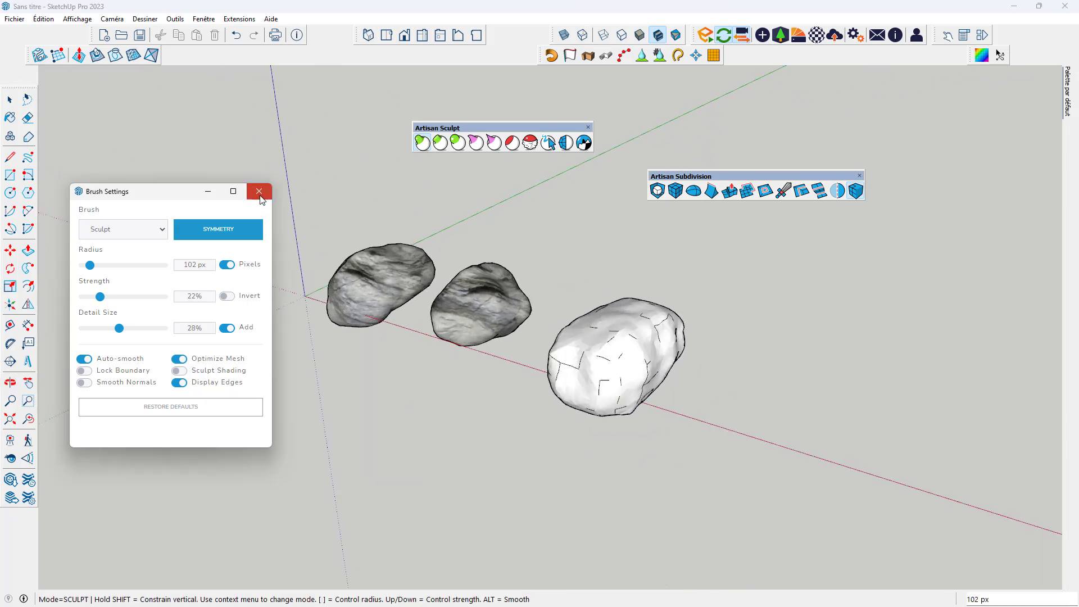
left_click(28, 193)
scroll(477, 360, "down", 2)
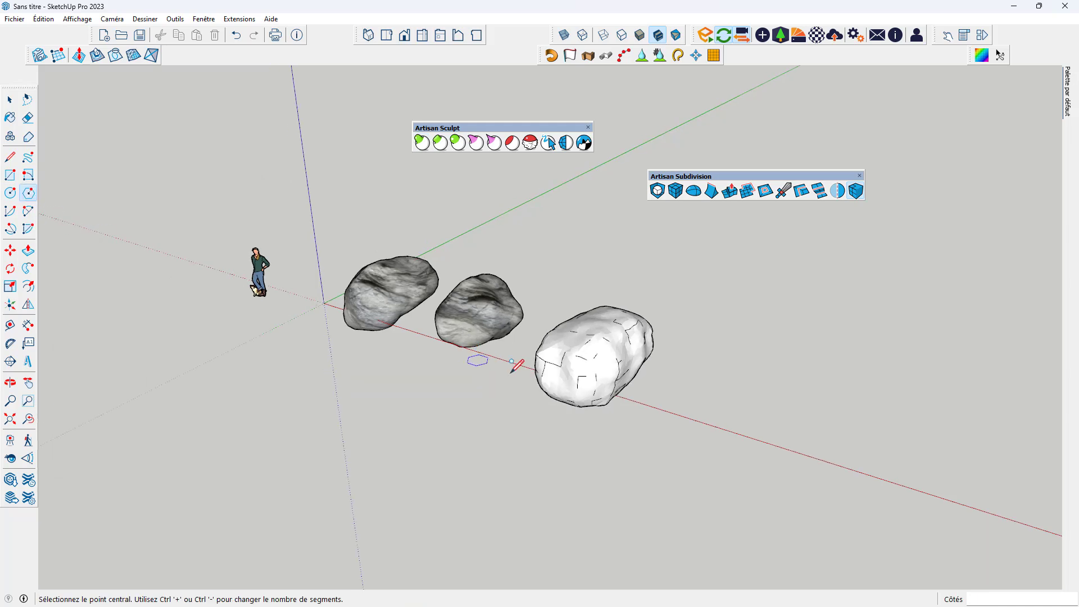
left_click(766, 436)
left_click(823, 430)
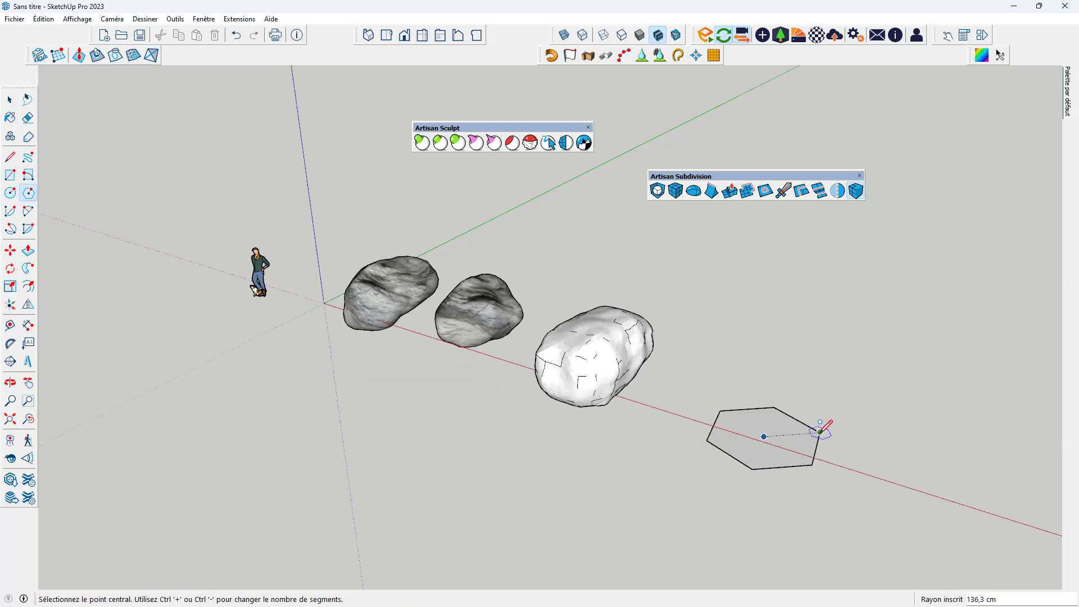
key("p")
left_click_drag(769, 442, 778, 372)
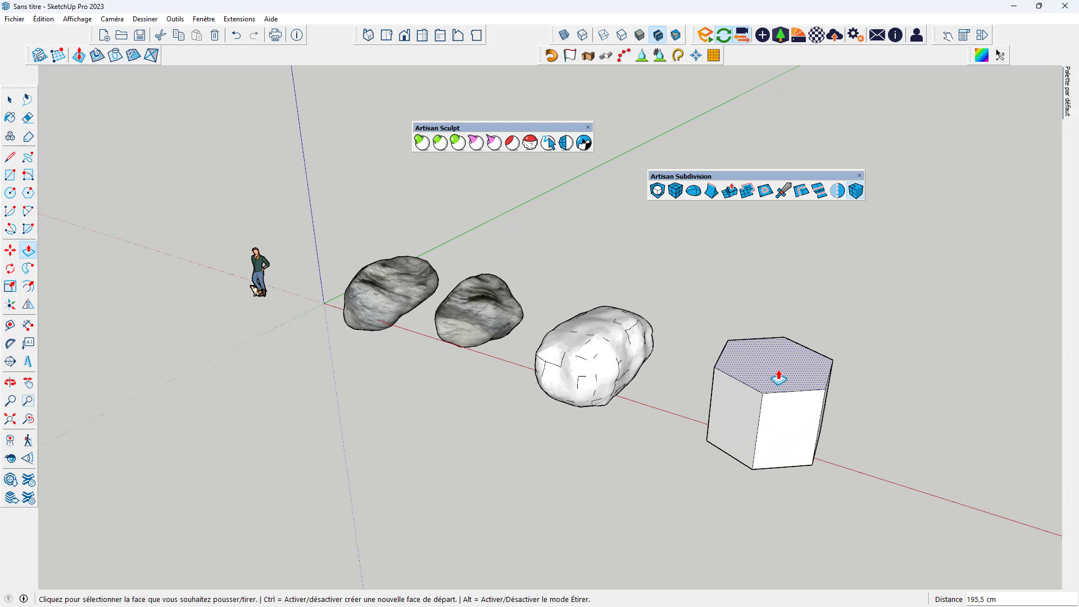
Scale the prism's top face down about its centre and select the tapered prism.
key("space")
key("s")
left_click(843, 357)
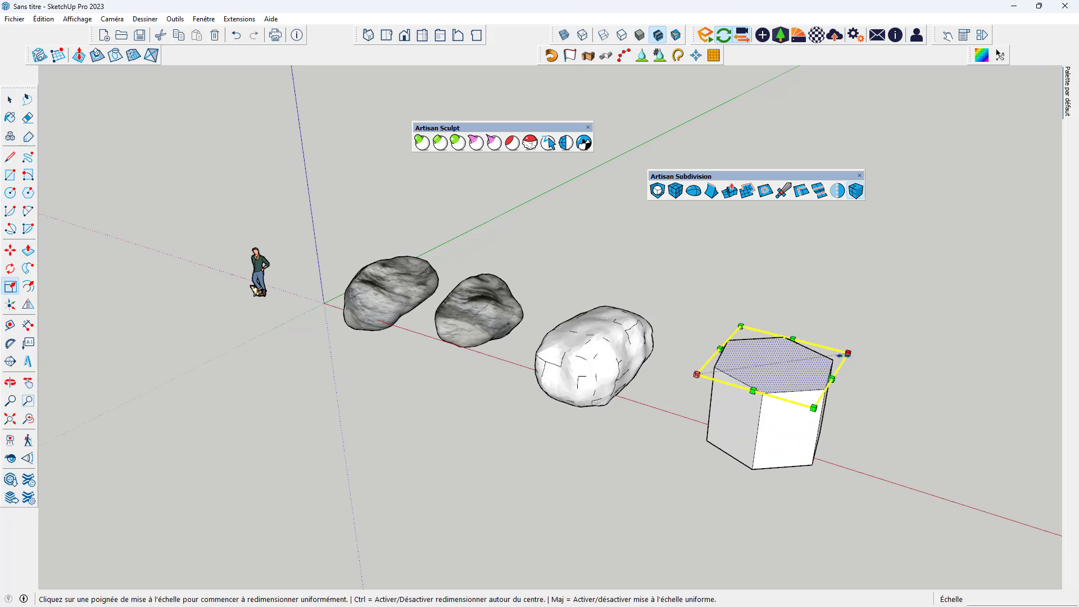
key("ctrl")
left_click(807, 362)
key("space")
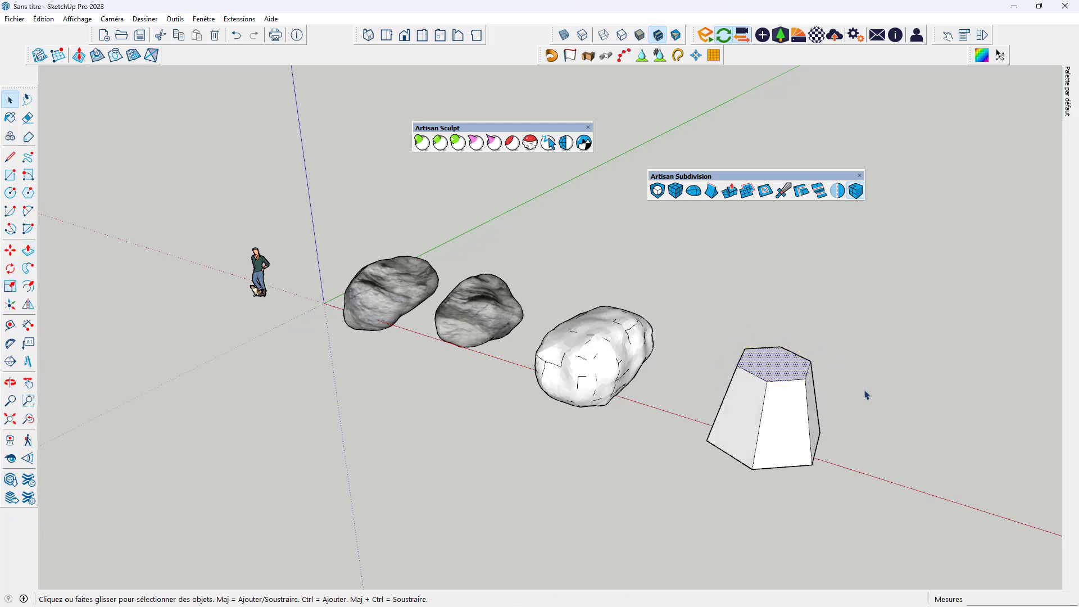
middle_click_drag(863, 393, 748, 350)
left_click_drag(695, 282, 855, 474)
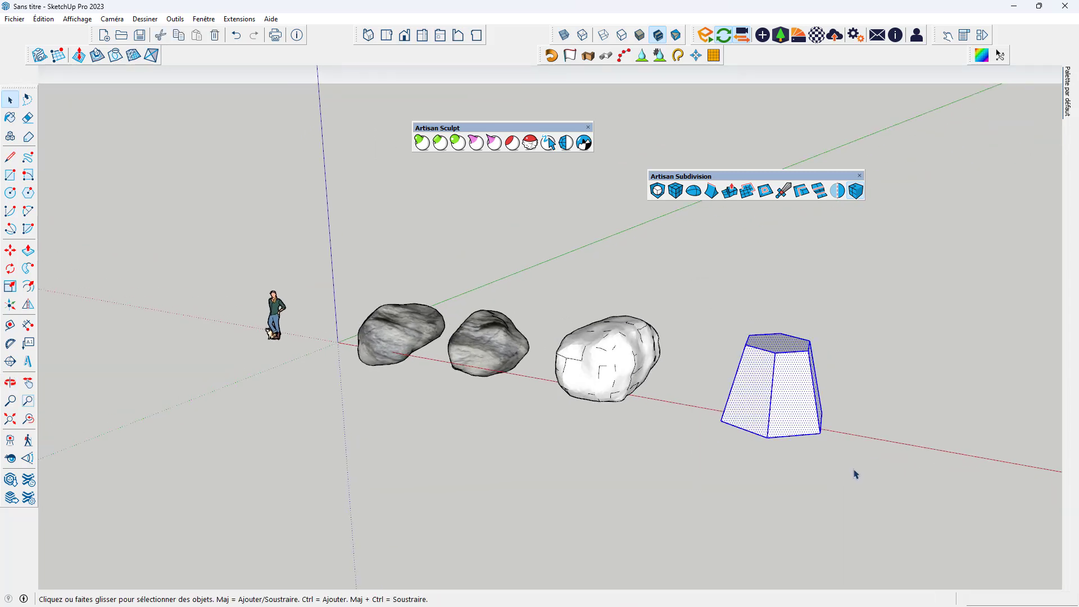
Subdivide and smooth the prism, then start sculpting it into a lumpy rock.
left_click(656, 192)
scroll(797, 433, "up", 1)
middle_click_drag(797, 434, 769, 473)
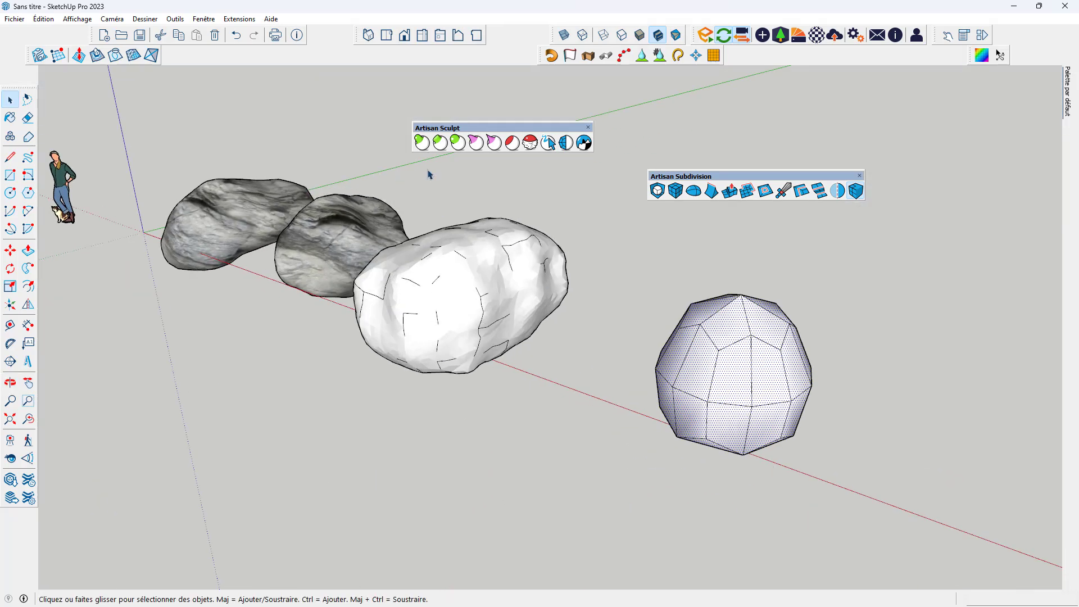
left_click(420, 144)
mouse_move(776, 359)
left_mouse_down()
mouse_move(812, 378)
mouse_move(749, 438)
mouse_move(703, 320)
mouse_move(811, 334)
left_mouse_up()
Smooth the left rock's right edge with the sculpt brush.
middle_click_drag(811, 336, 542, 409)
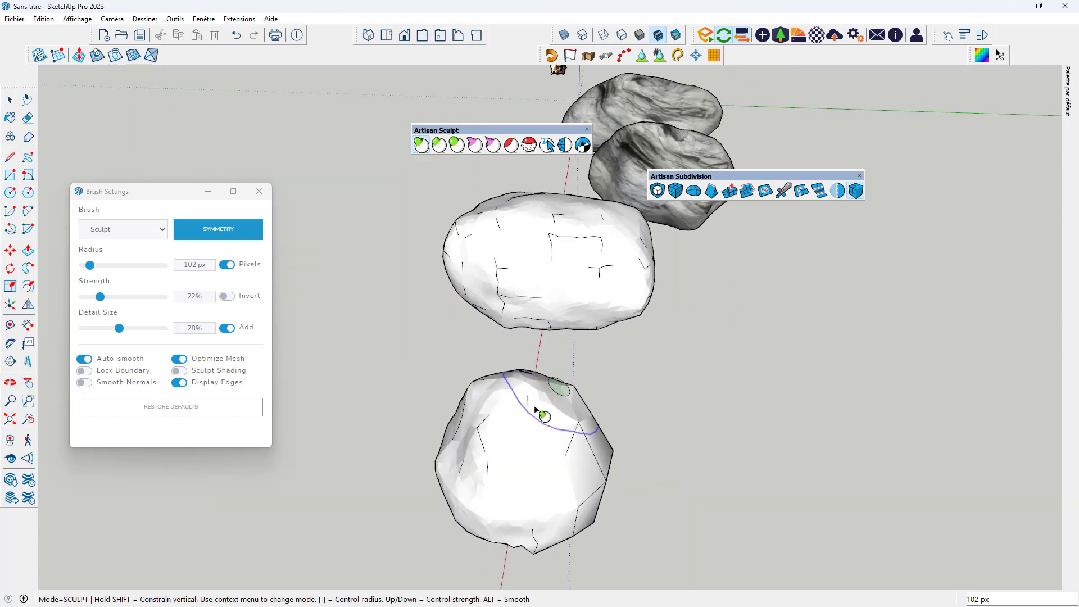
mouse_move(619, 499)
middle_mouse_down()
mouse_move(422, 440)
mouse_move(441, 423)
middle_mouse_up()
mouse_move(441, 423)
left_mouse_down()
mouse_move(446, 450)
mouse_move(441, 354)
mouse_move(651, 397)
left_mouse_up()
scroll(650, 397, "down", 3)
scroll(578, 398, "up", 2)
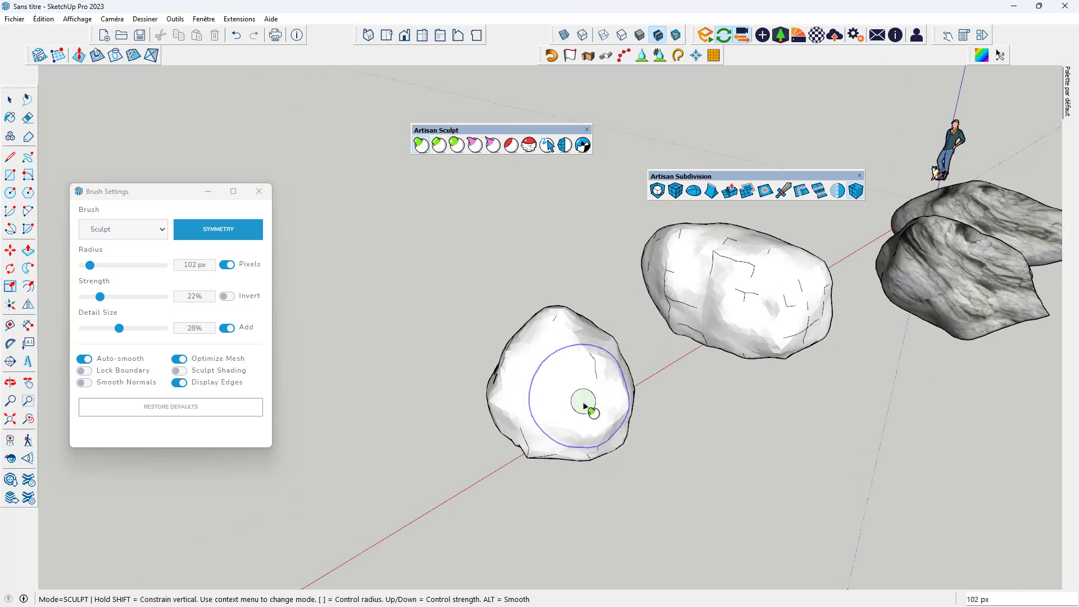
middle_click_drag(578, 397, 686, 397)
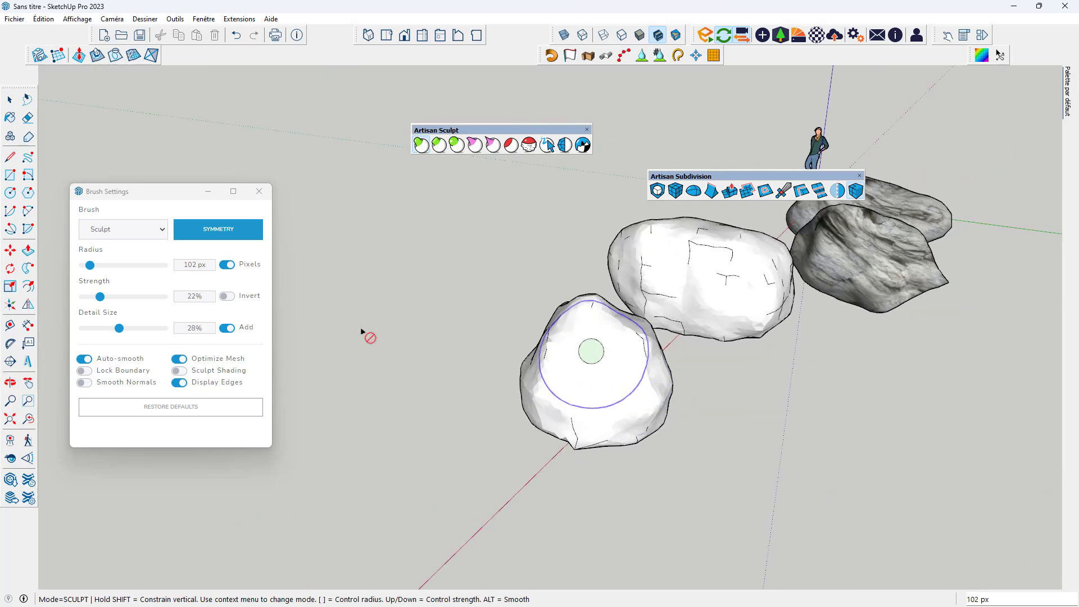
Raise brush strength to 35%, reshape the left and front rocks, and exit sculpting.
left_click_drag(103, 297, 112, 300)
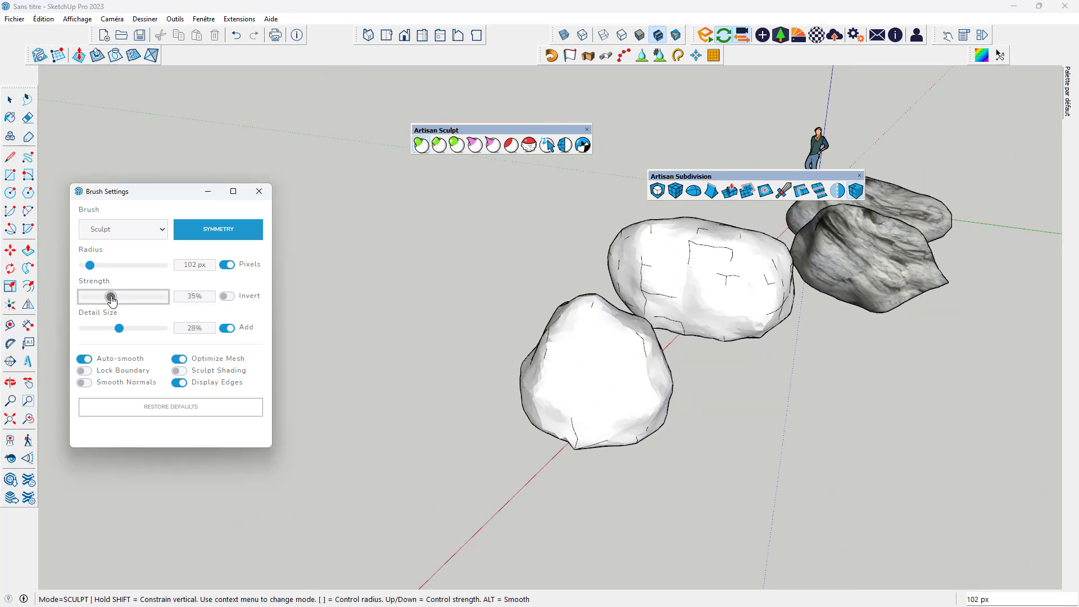
mouse_move(622, 393)
left_mouse_down()
mouse_move(655, 403)
mouse_move(645, 429)
mouse_move(553, 421)
left_mouse_up()
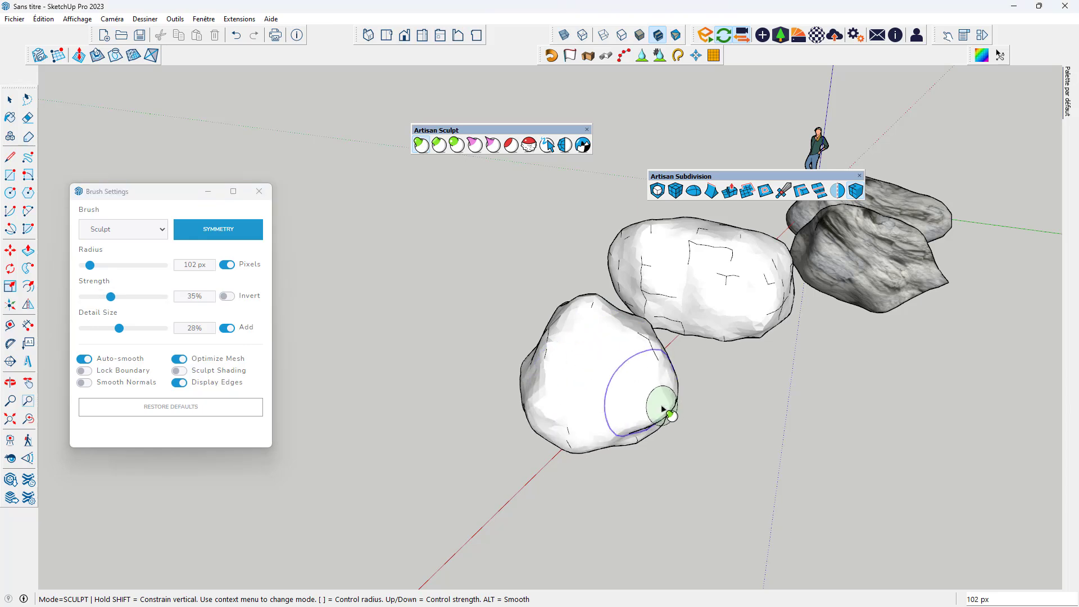
mouse_move(663, 405)
middle_mouse_down()
mouse_move(743, 385)
mouse_move(675, 313)
middle_mouse_up()
left_click_drag(674, 313, 559, 337)
middle_click_drag(566, 341, 549, 233)
left_click_drag(549, 233, 560, 253)
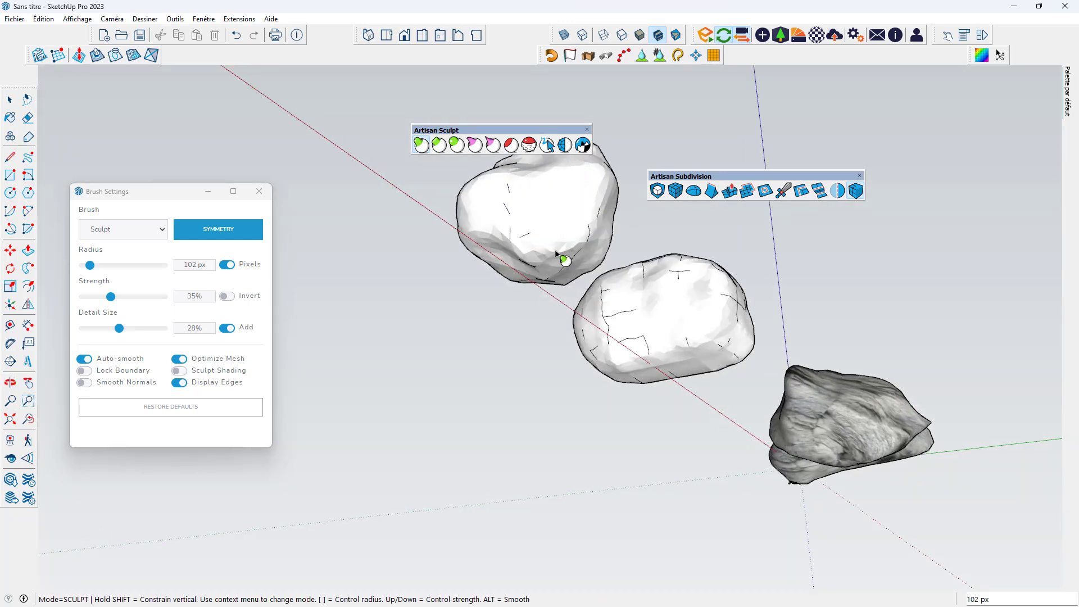
mouse_move(561, 253)
middle_mouse_down()
mouse_move(617, 436)
mouse_move(453, 429)
mouse_move(466, 441)
middle_mouse_up()
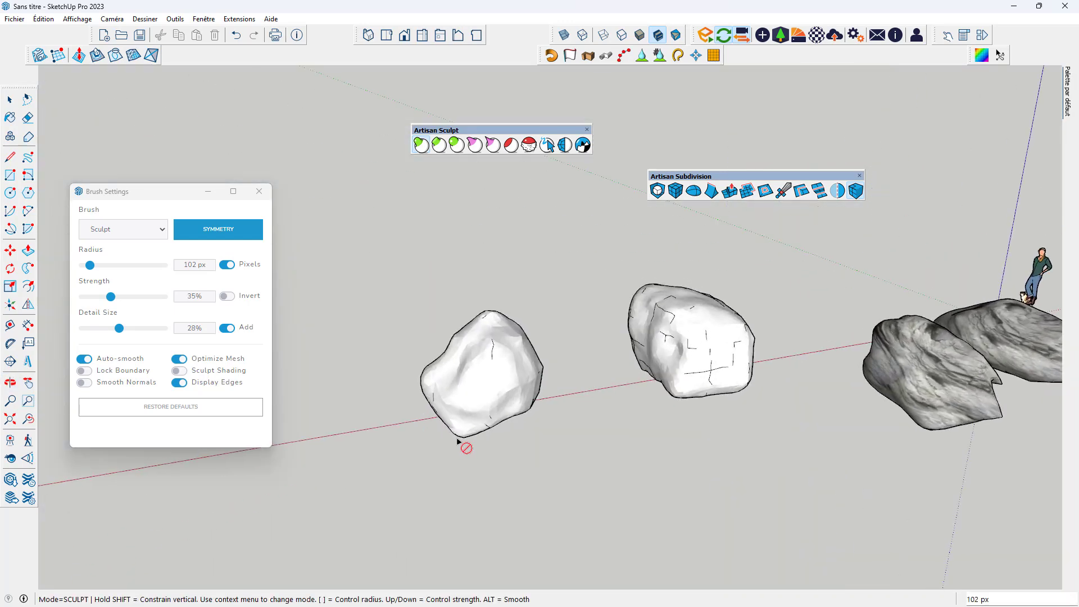
scroll(471, 445, "down", 3)
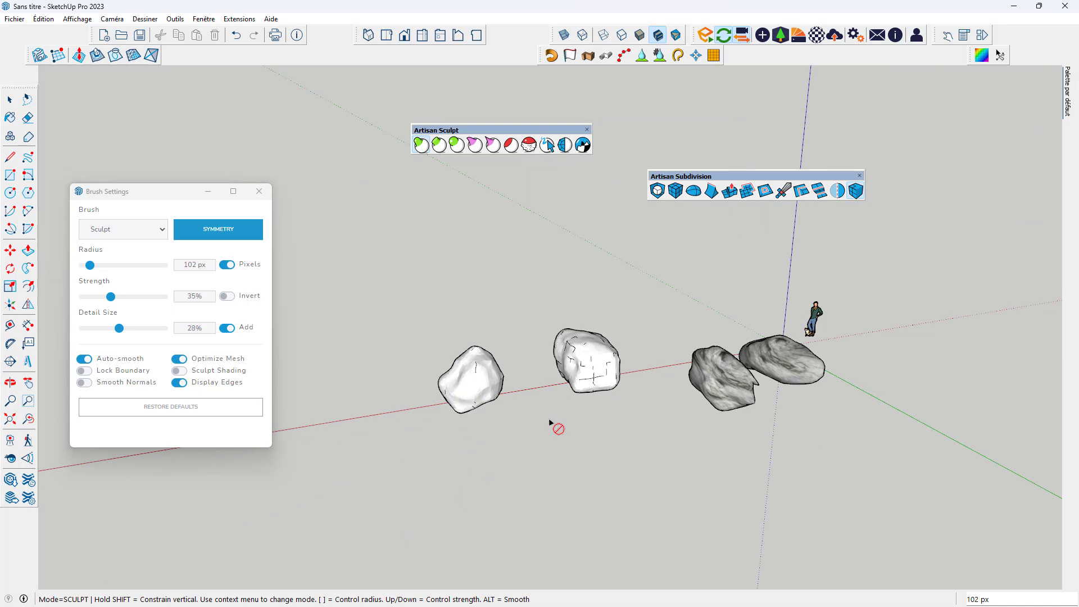
key("space")
left_click(260, 191)
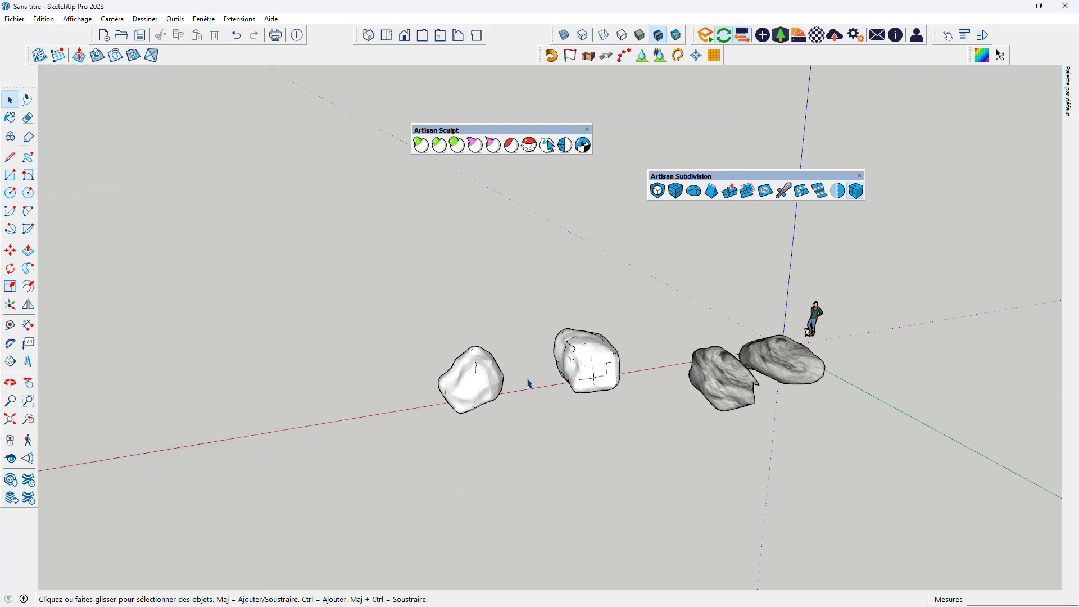
Dock the floating Artisan Sculpt and Subdivision toolbars.
scroll(529, 384, "up", 2)
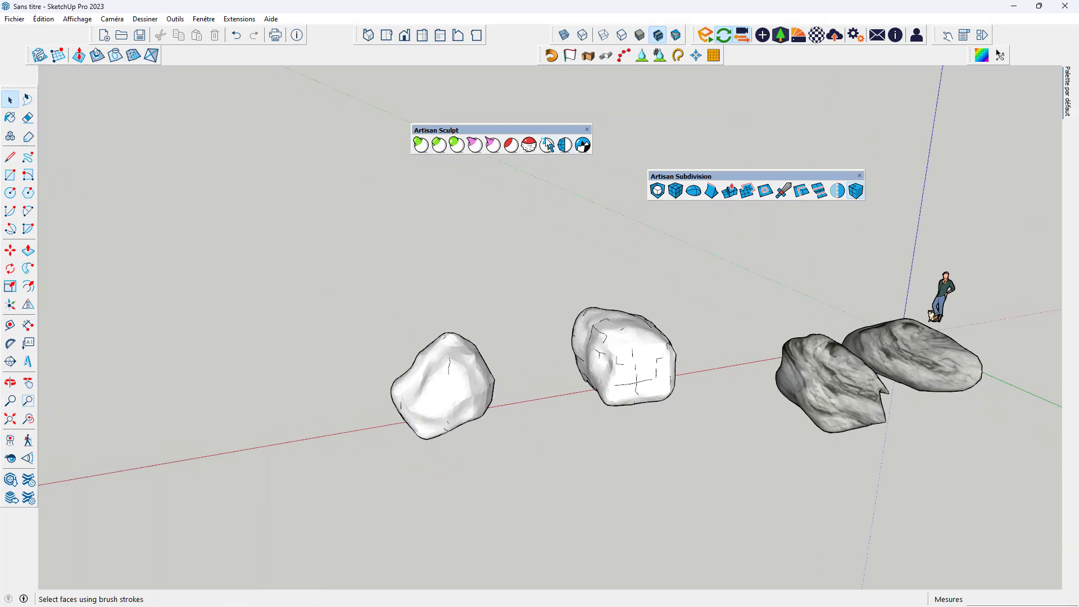
left_click_drag(506, 130, 293, 46)
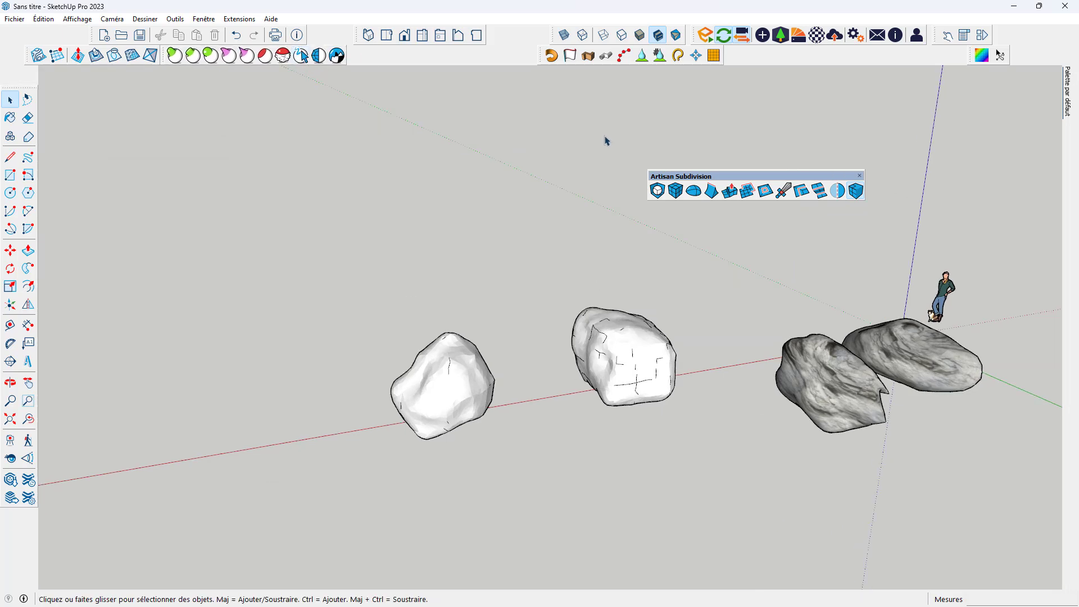
left_click_drag(697, 176, 458, 44)
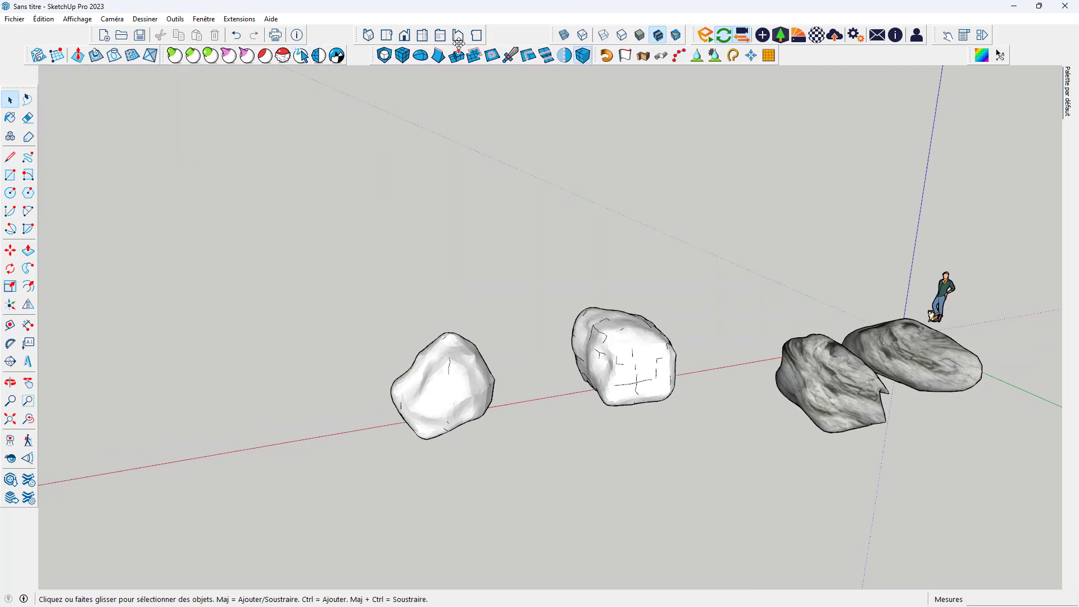
Paint the middle and left white rocks with the Rock026_2K-JPG_Color material.
left_click(1067, 88)
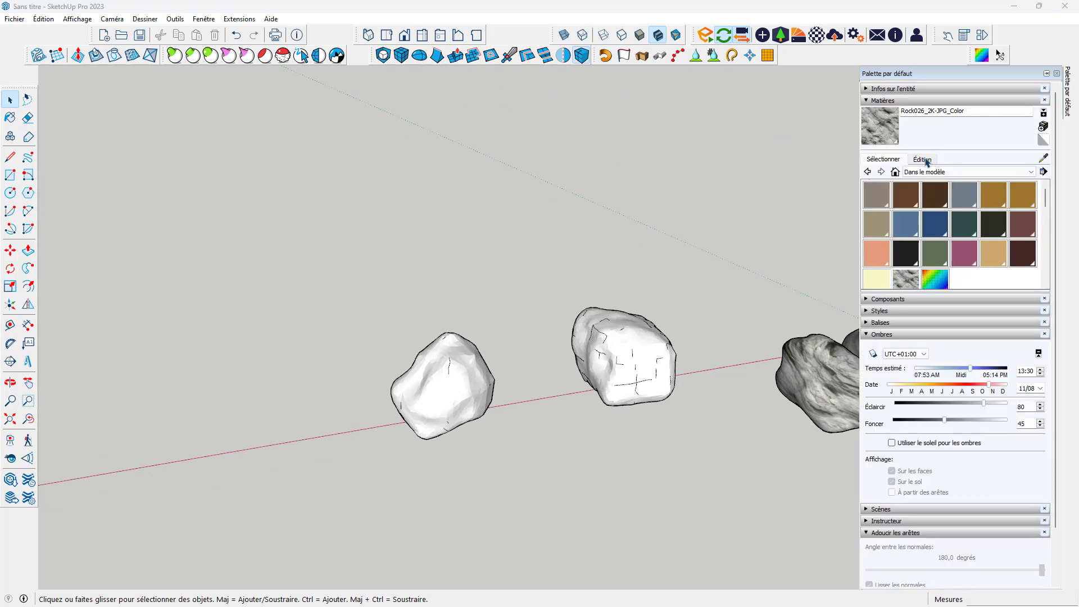
left_click(905, 288)
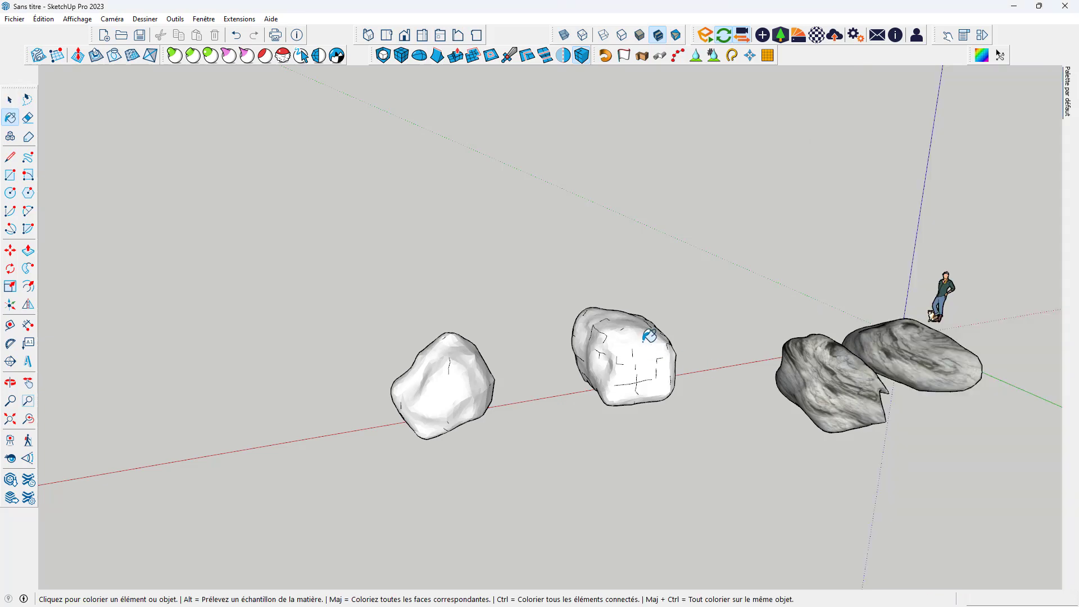
left_click(649, 343)
scroll(649, 362, "up", 3)
scroll(646, 355, "down", 3)
left_click(425, 387)
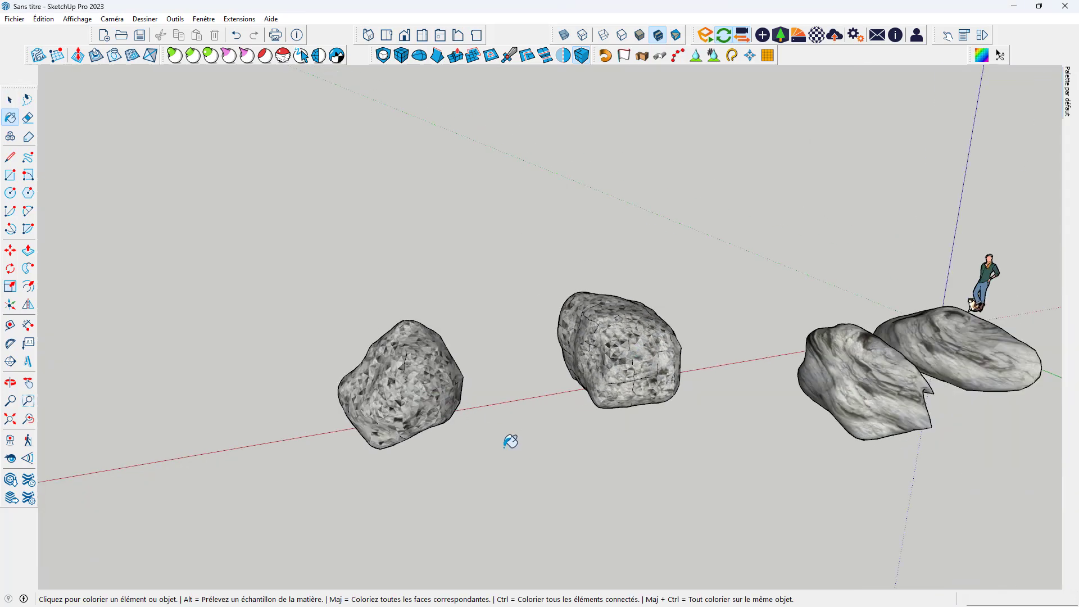
mouse_move(451, 430)
middle_mouse_down()
mouse_move(806, 437)
mouse_move(513, 378)
mouse_move(997, 438)
middle_mouse_up()
scroll(433, 357, "up", 3)
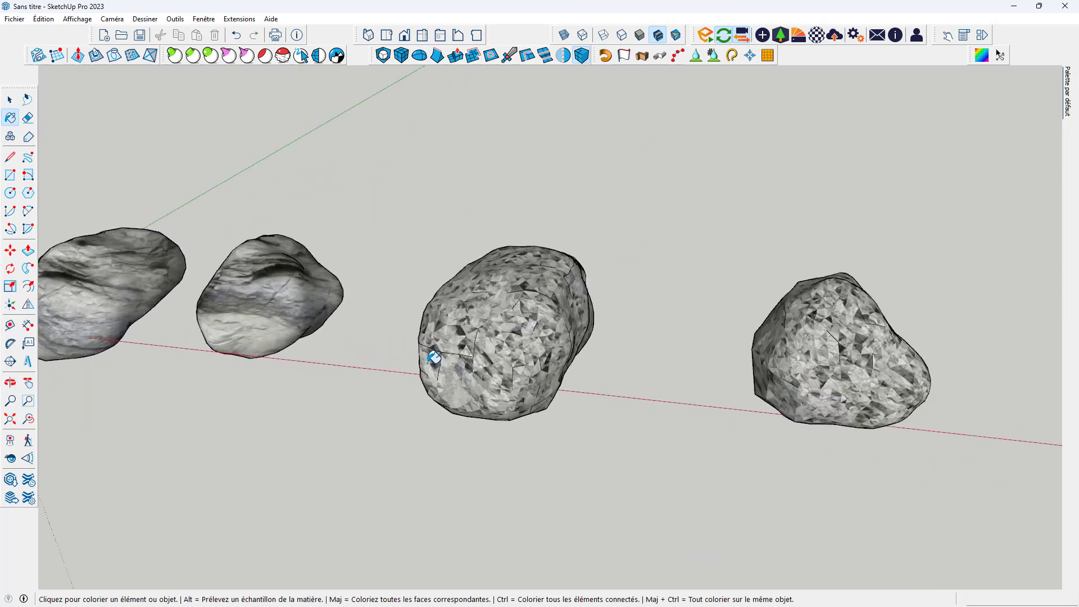
middle_click_drag(433, 356, 566, 388)
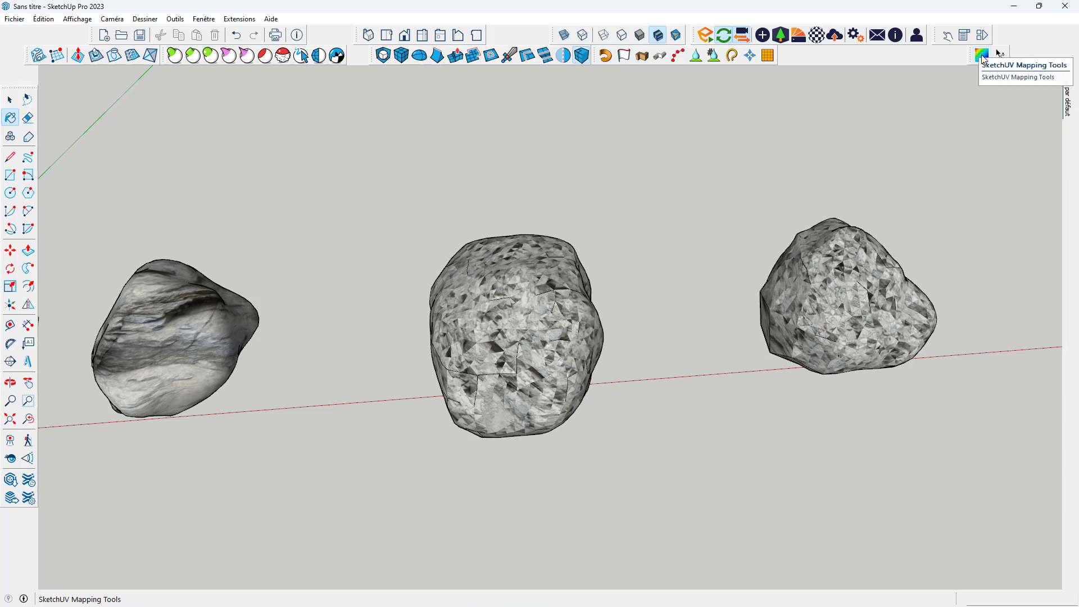
Apply SketchUV Spherical Mapping to the middle rock's stone texture.
key("space")
left_click(507, 325)
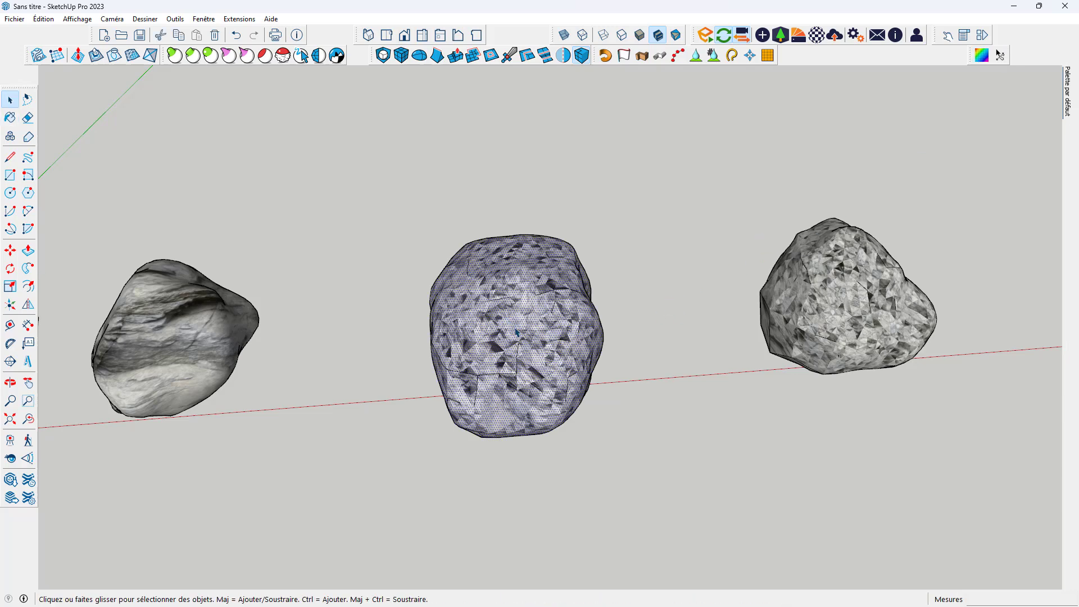
middle_click_drag(515, 332, 387, 323)
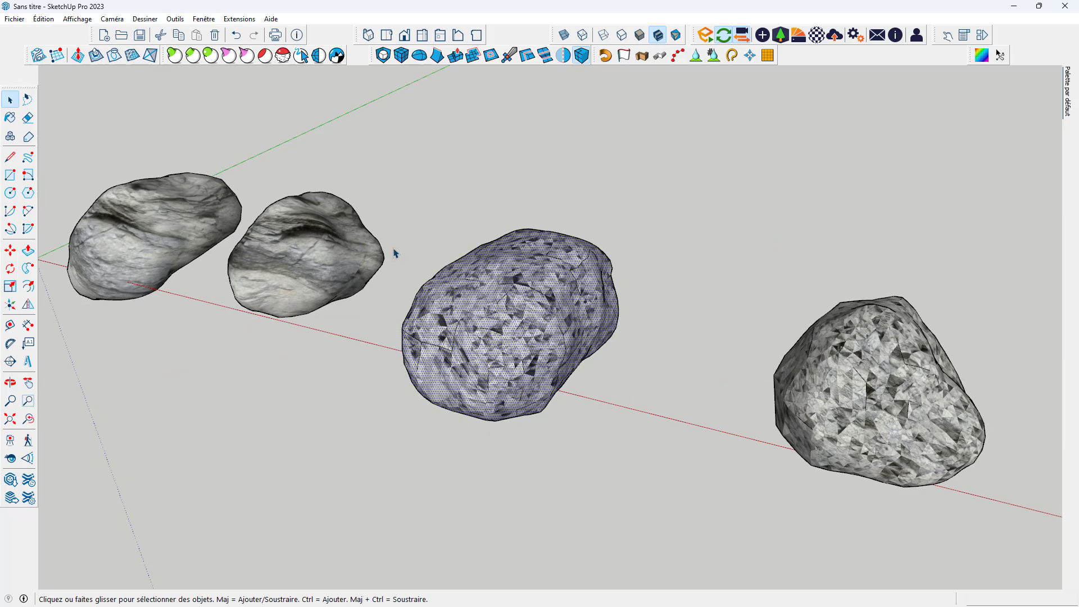
left_click(982, 55)
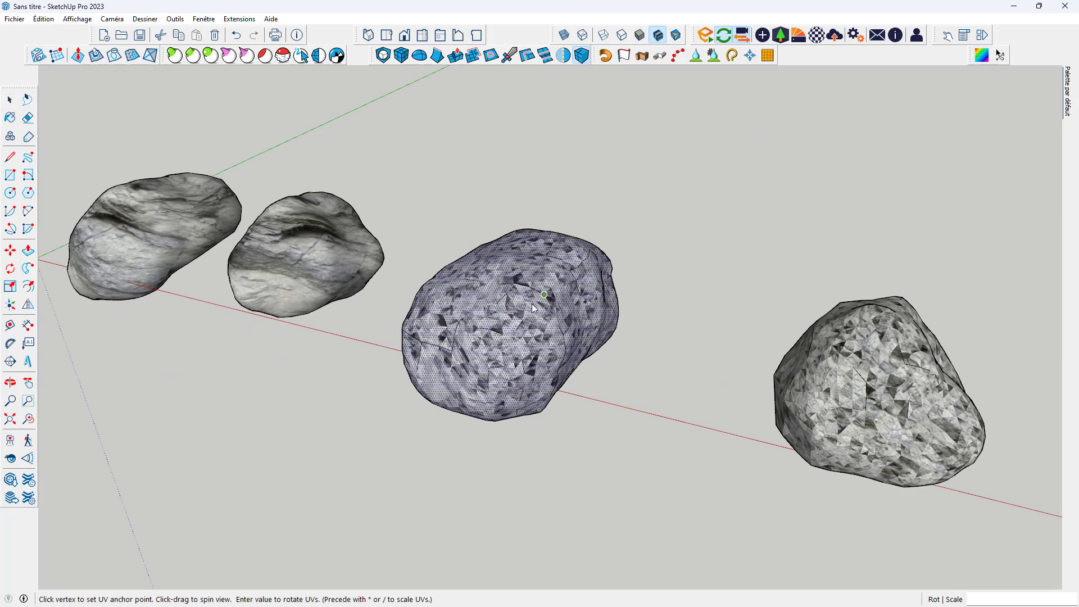
right_click(519, 296)
left_click(565, 319)
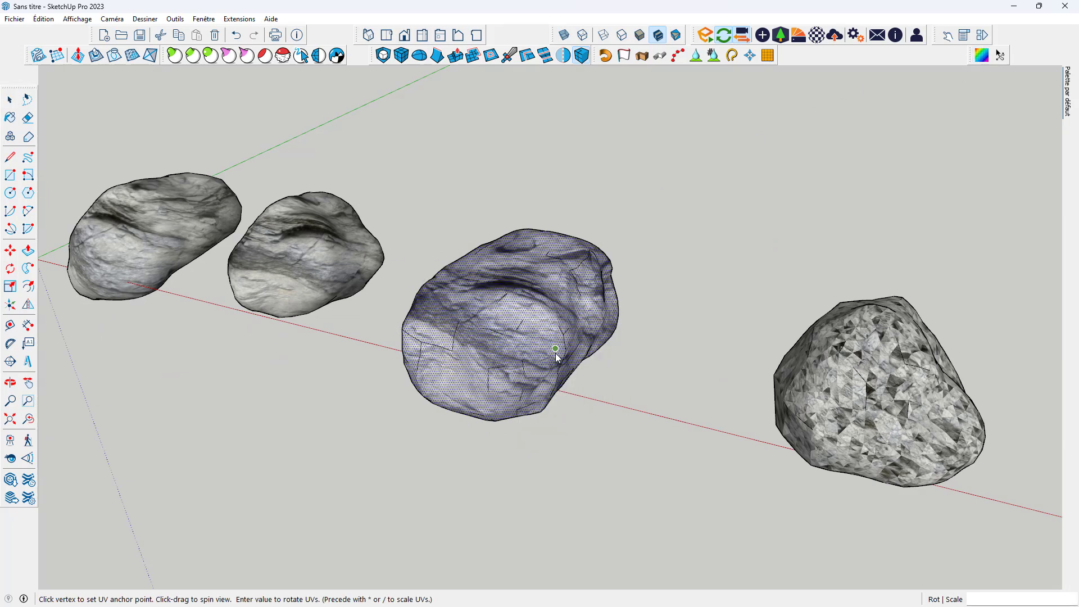
mouse_move(557, 355)
middle_mouse_down()
mouse_move(667, 369)
mouse_move(862, 305)
mouse_move(239, 289)
mouse_move(655, 361)
middle_mouse_up()
Apply SketchUV Cylindrical Mapping to the right rock's stone texture.
left_click(723, 397)
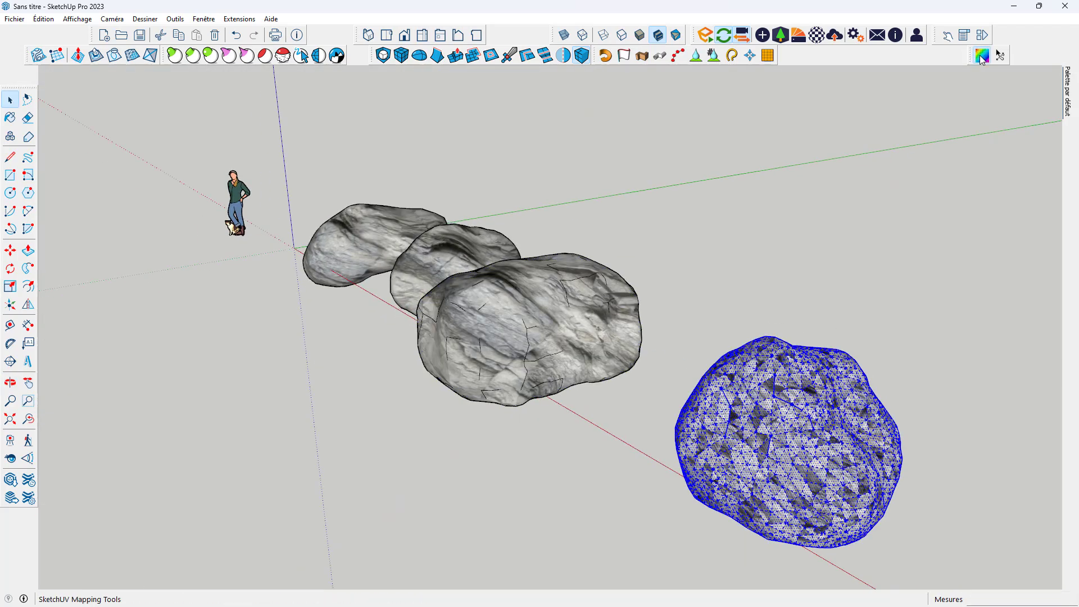
left_click(982, 56)
right_click(797, 446)
left_click(832, 465)
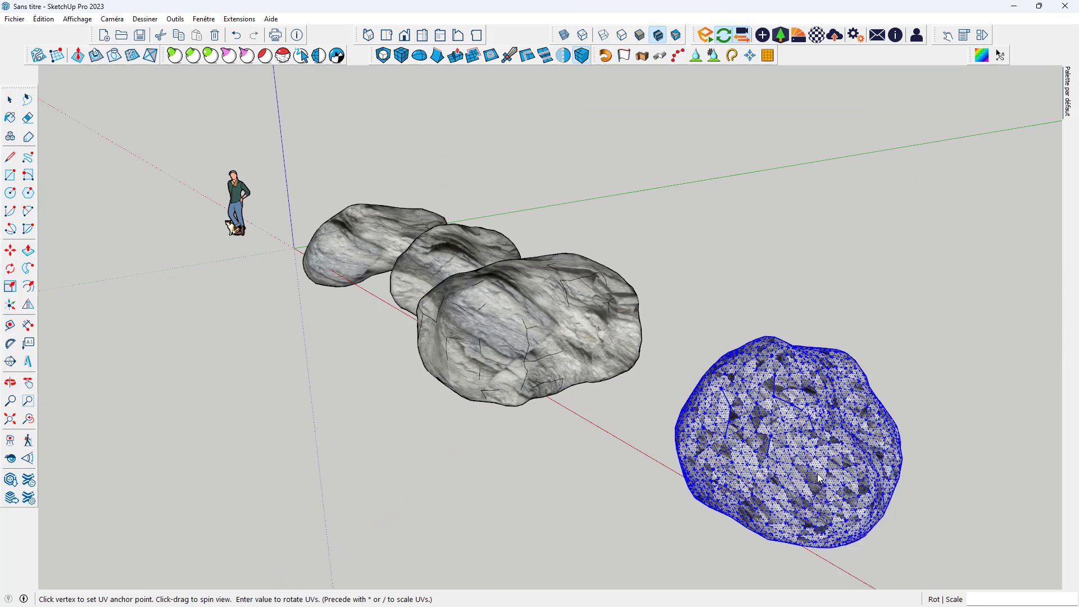
key("space")
Bring all four rocks into view and soften the middle rock's edges.
left_click(685, 360)
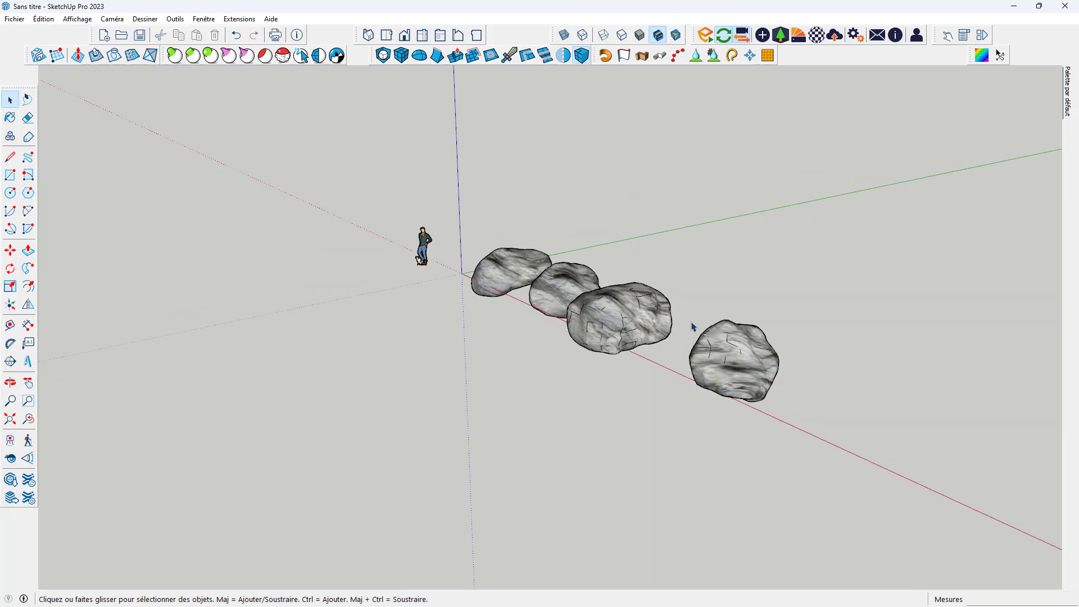
middle_click_drag(694, 326, 944, 341)
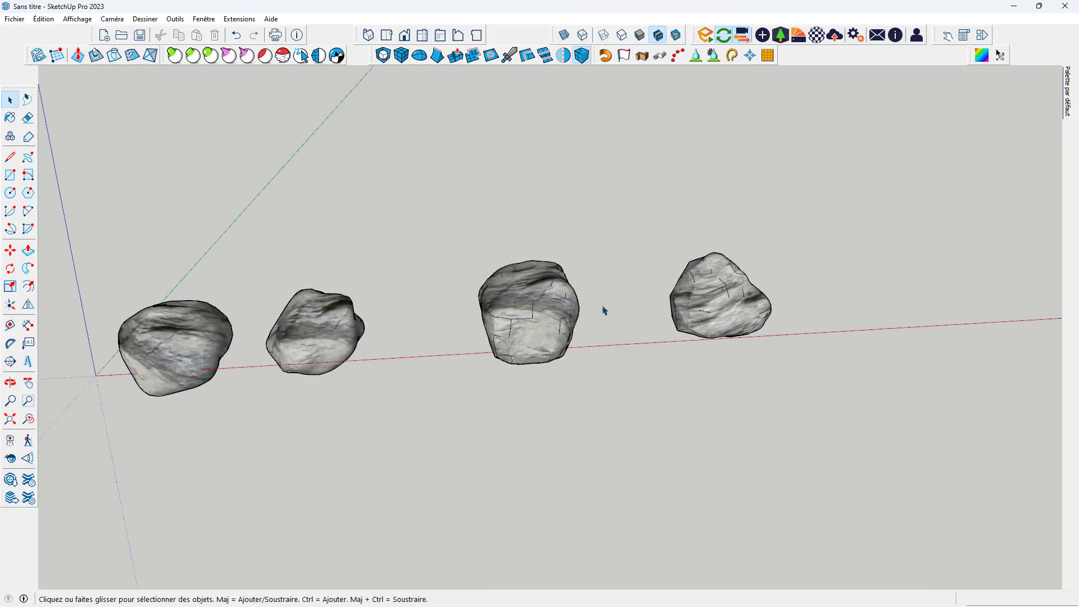
scroll(555, 328, "up", 2)
left_click_drag(410, 477, 441, 449)
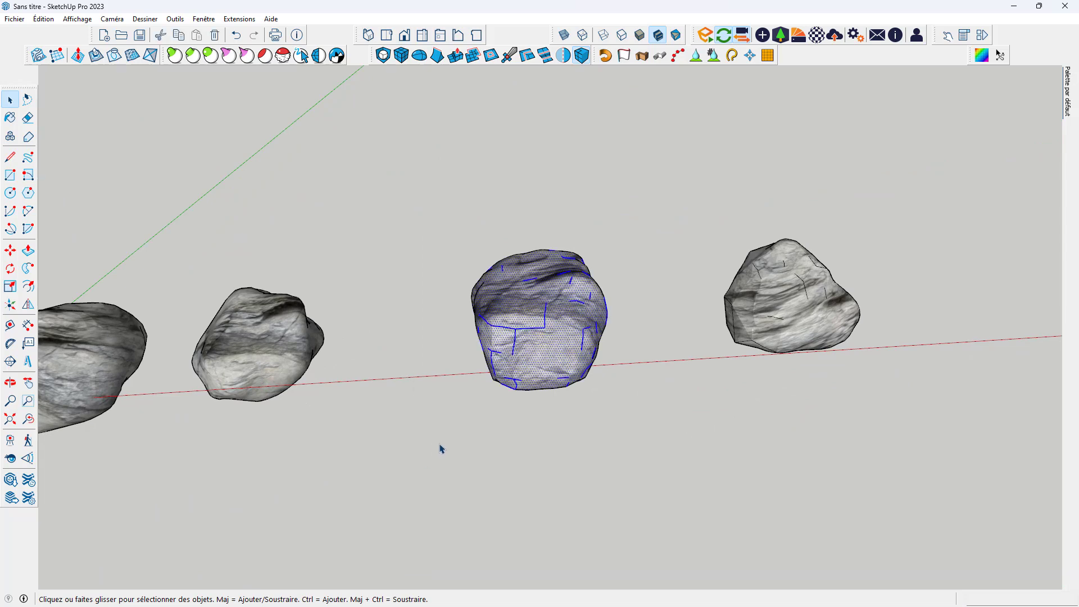
right_click(535, 339)
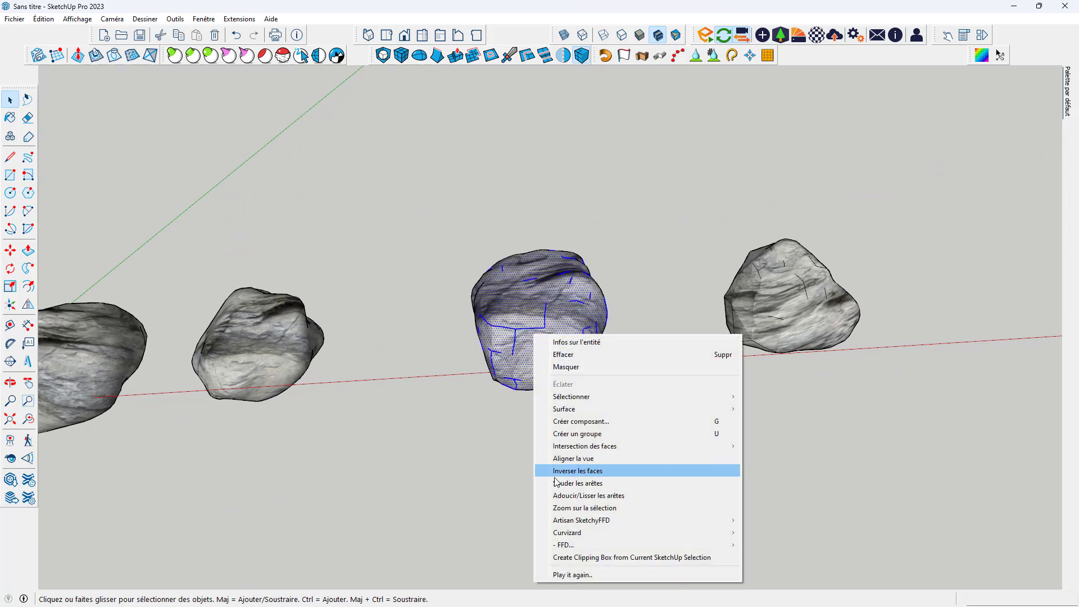
left_click(584, 495)
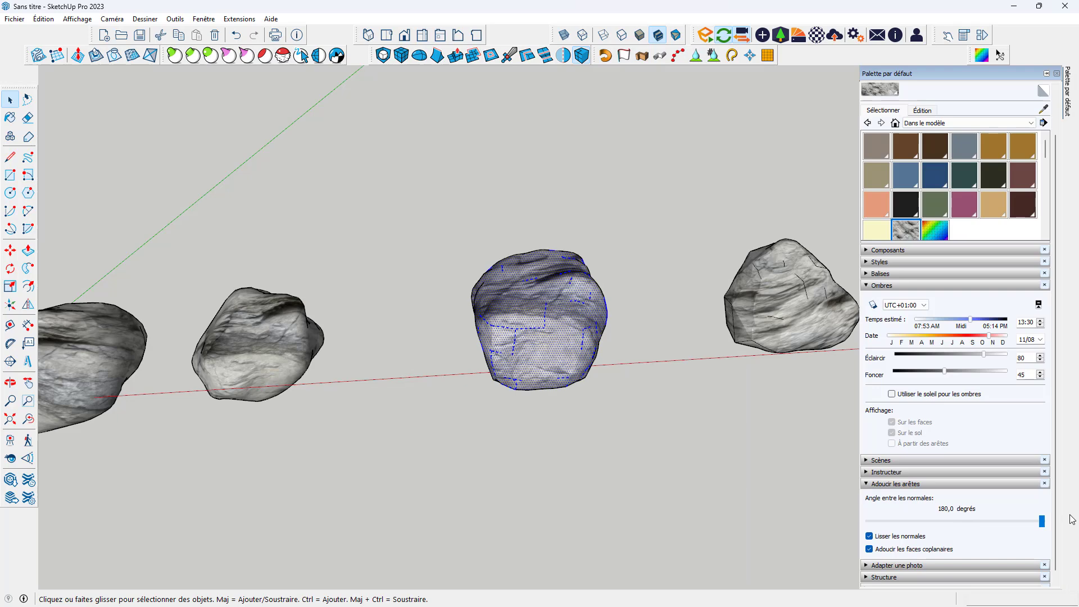
Smooth away the right rock's mesh edges, then orbit to check the smoothed boulders.
left_click(717, 448)
triple_click(768, 277)
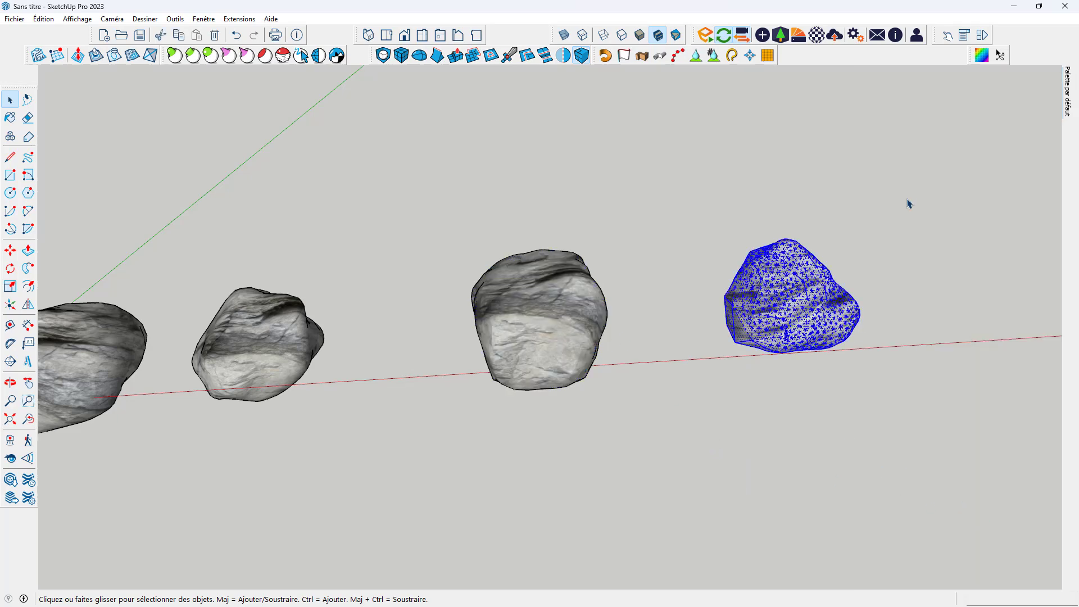
left_click_drag(663, 420, 664, 421)
triple_click(815, 321)
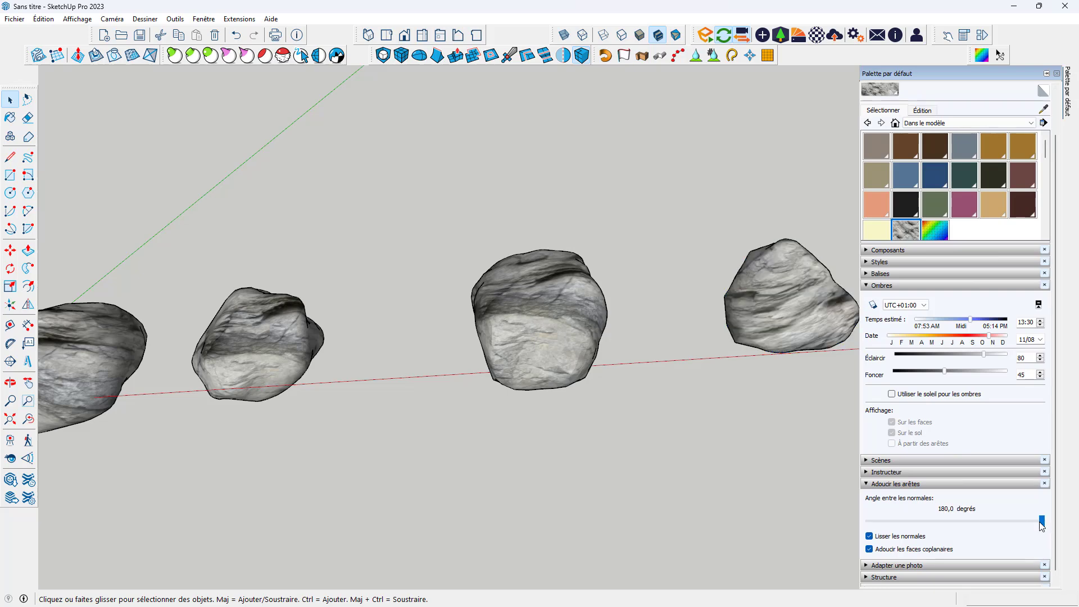
scroll(843, 389, "down", 3)
mouse_move(843, 390)
middle_mouse_down()
mouse_move(691, 385)
mouse_move(717, 390)
middle_mouse_up()
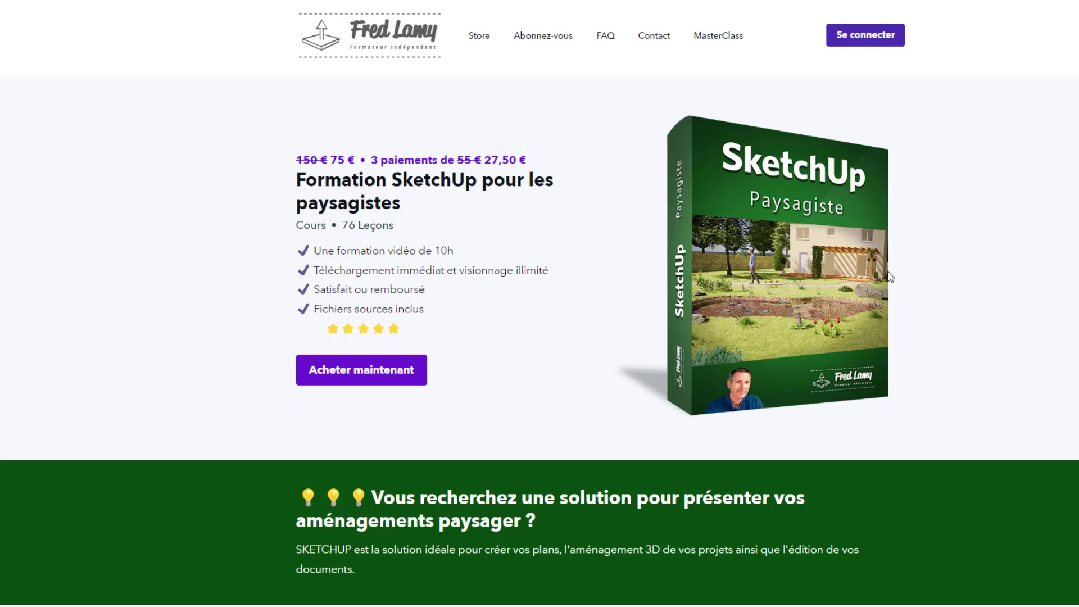
Scroll down past the LayOut plans, terrain and pergola sections, then back up.
scroll(889, 277, "down", 1)
scroll(886, 276, "down", 6)
scroll(884, 275, "down", 6)
scroll(884, 278, "down", 6)
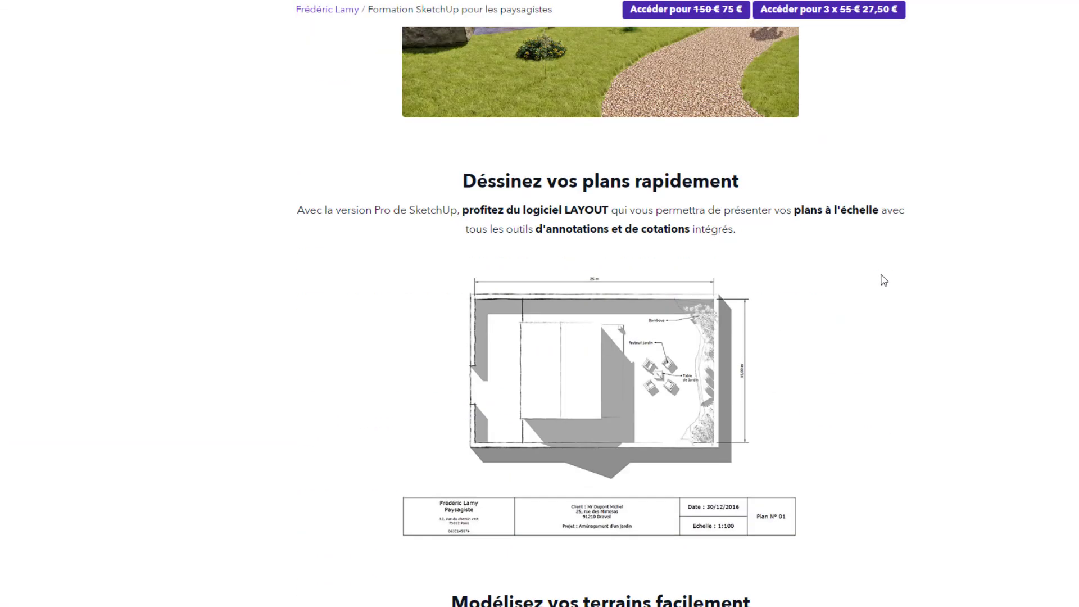
scroll(884, 280, "down", 8)
scroll(884, 280, "down", 6)
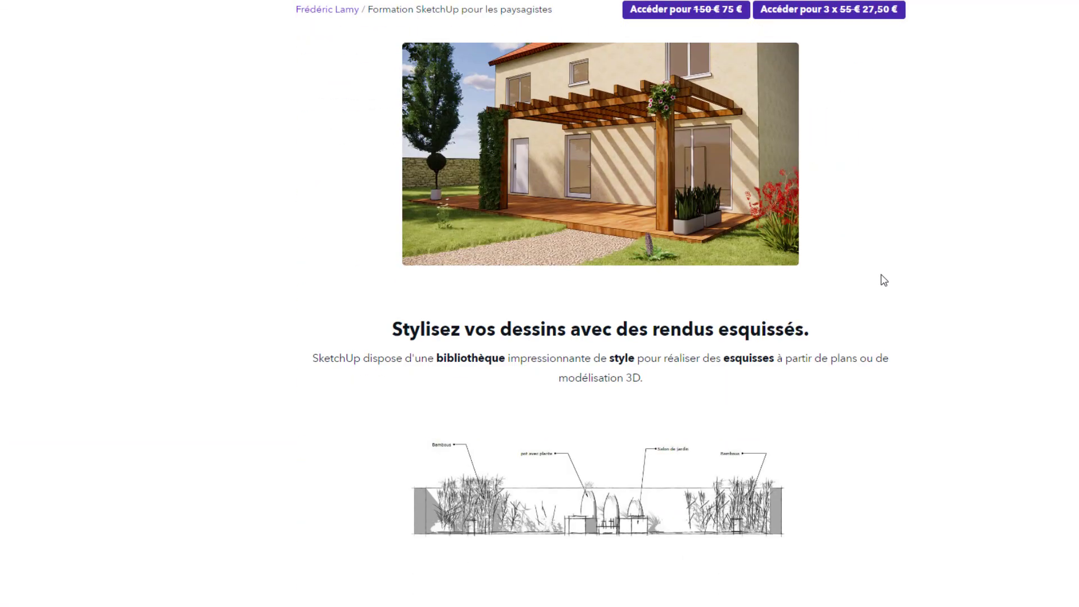
scroll(885, 280, "down", 5)
scroll(884, 280, "up", 8)
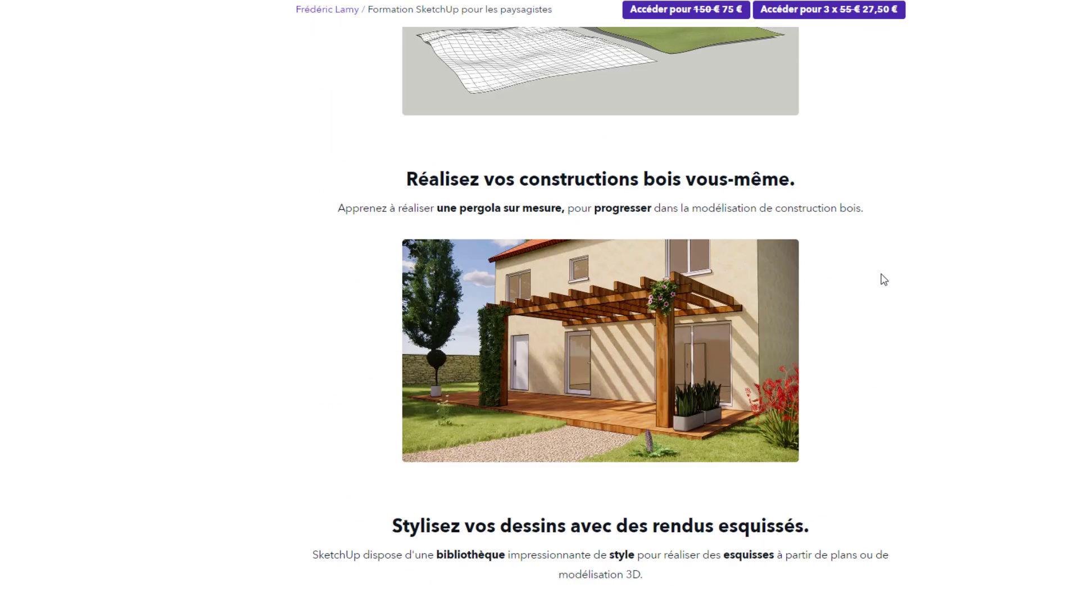
scroll(884, 279, "up", 3)
scroll(885, 290, "up", 4)
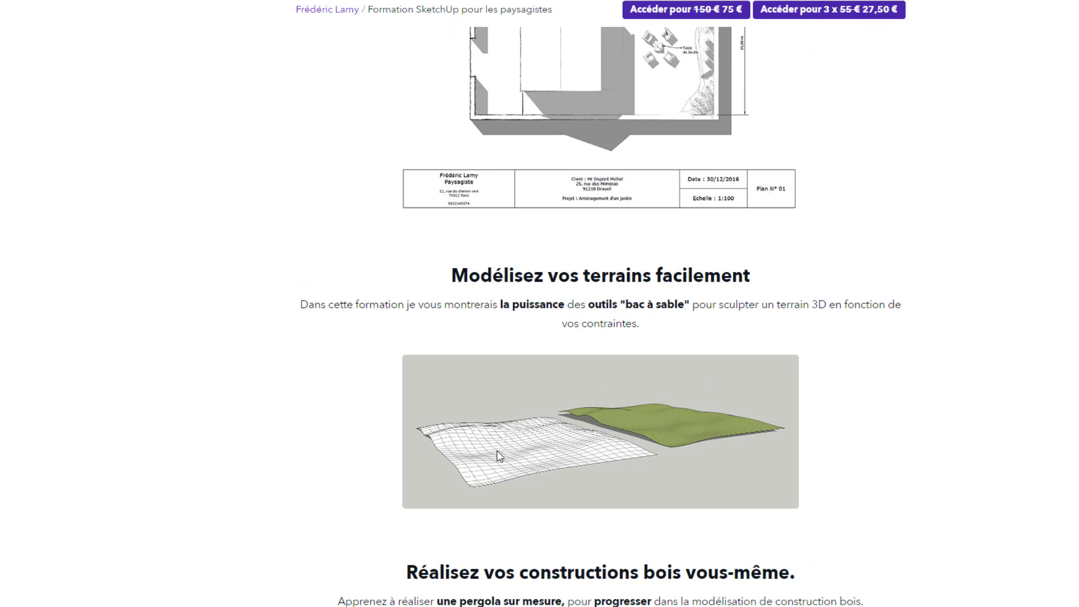
scroll(773, 452, "up", 5)
scroll(783, 461, "up", 4)
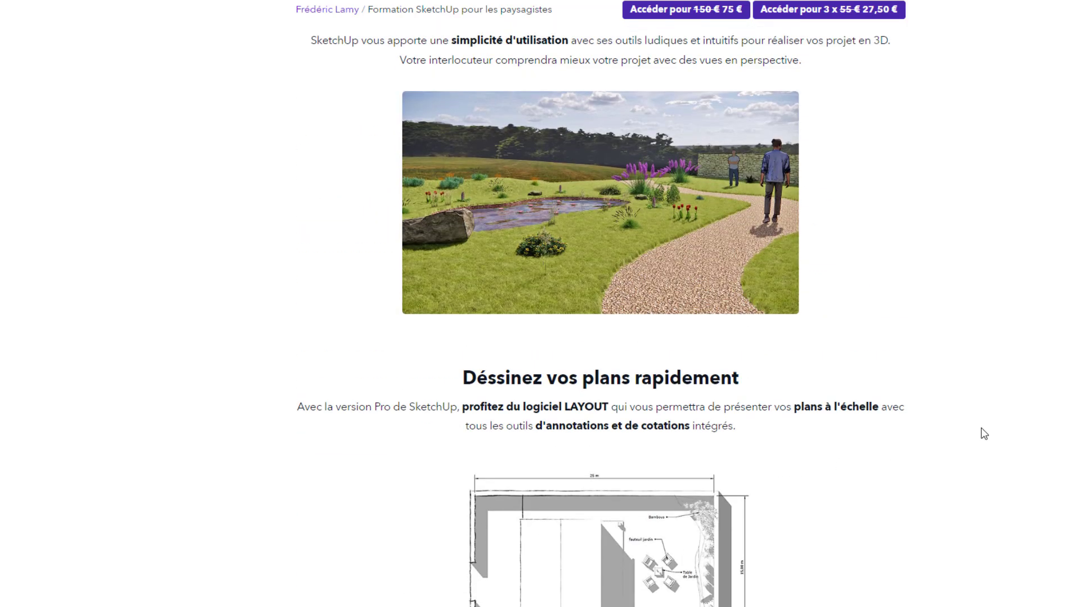